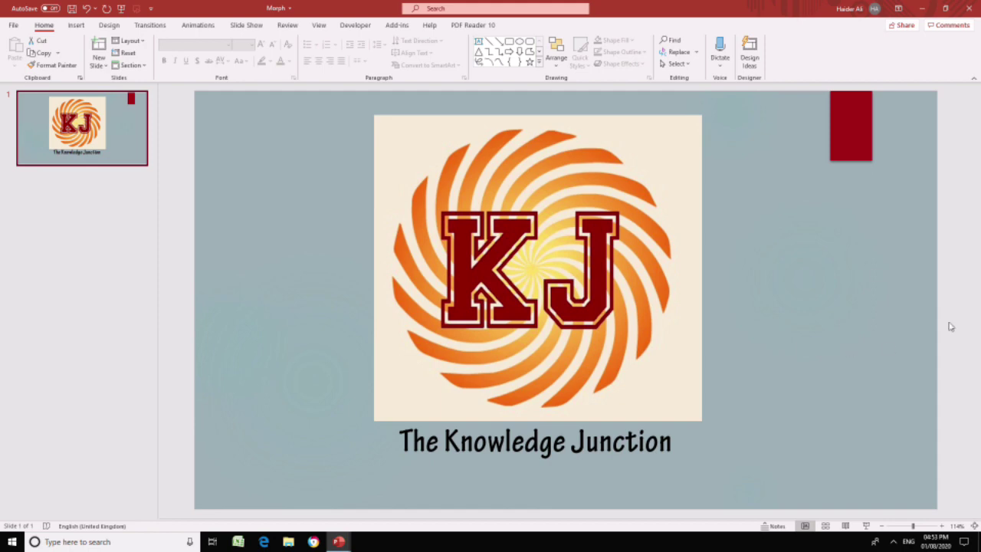
{"action": "left_click", "coordinate": [76, 26]}
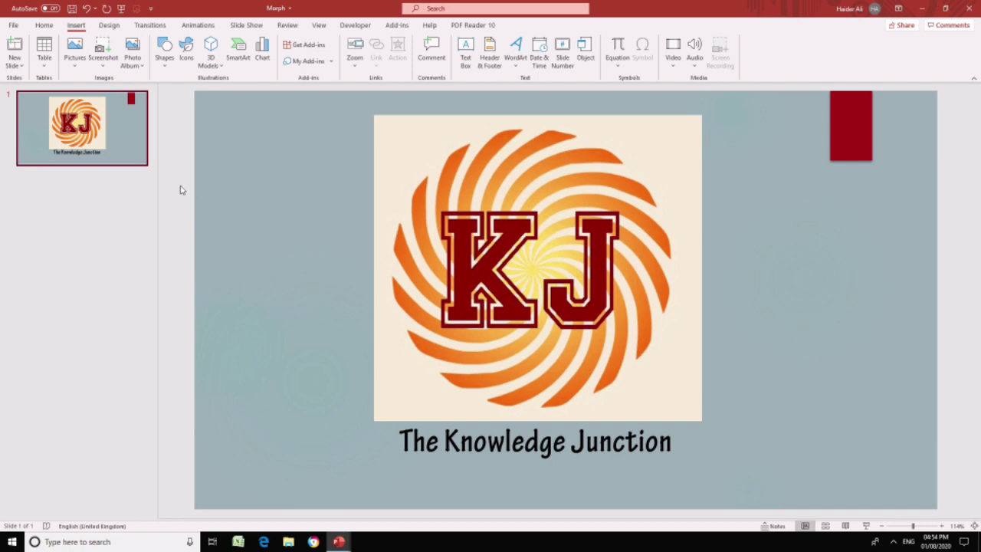
{"action": "left_click", "coordinate": [197, 25]}
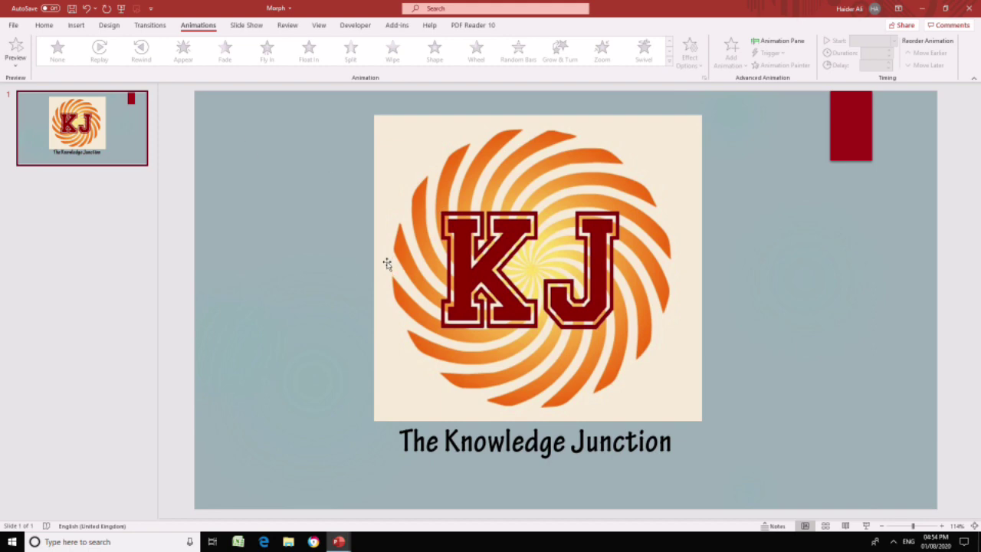
{"action": "left_click", "coordinate": [156, 25]}
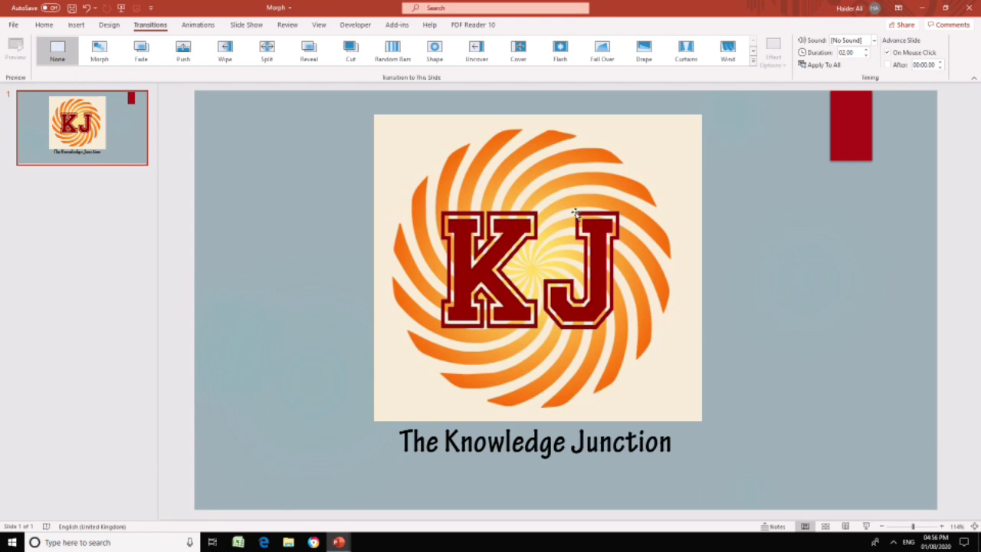
- Duplicate the logo slide and shrink the copy's logo group into the slide's upper-left corner
{"action": "right_click", "coordinate": [127, 143]}
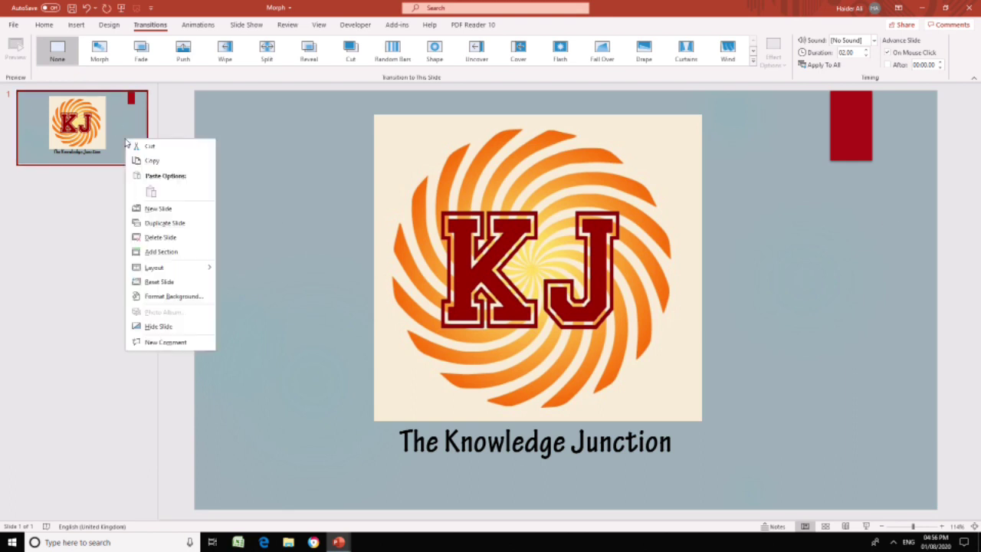
{"action": "left_click", "coordinate": [162, 223]}
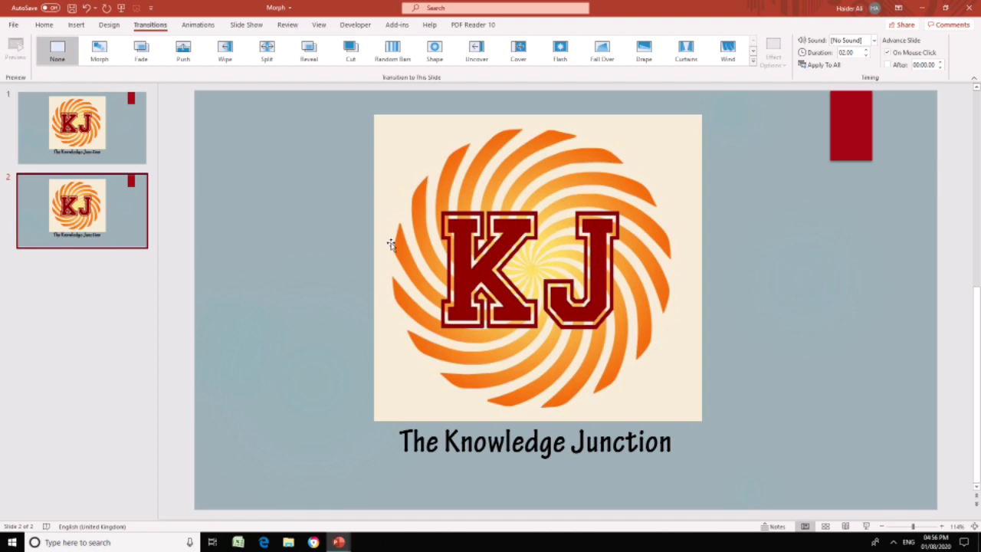
{"action": "left_click", "coordinate": [640, 328]}
{"action": "left_click_drag", "start_coordinate": [707, 473], "coordinate": [456, 207]}
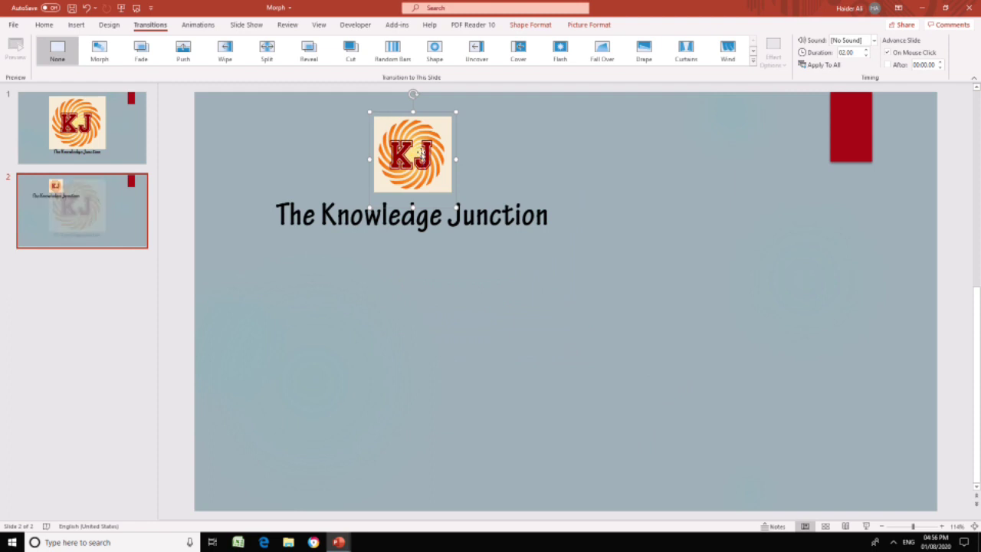
{"action": "left_click_drag", "start_coordinate": [420, 159], "coordinate": [250, 141]}
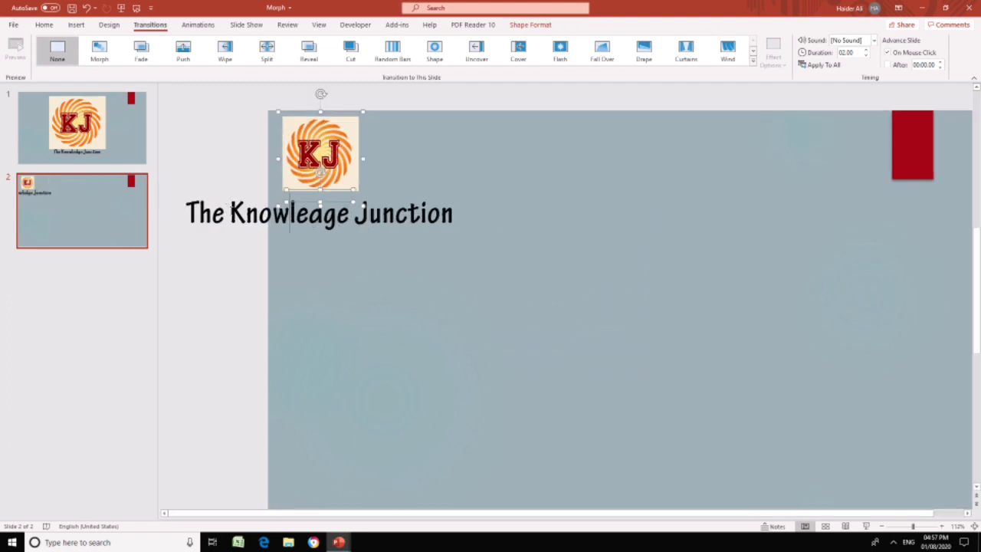
- Set the font size of the whole "The Knowledge Junction" caption on slide 2 to 10.5
{"action": "left_click", "coordinate": [229, 211]}
{"action": "left_click", "coordinate": [198, 213]}
{"action": "double_click", "coordinate": [197, 213]}
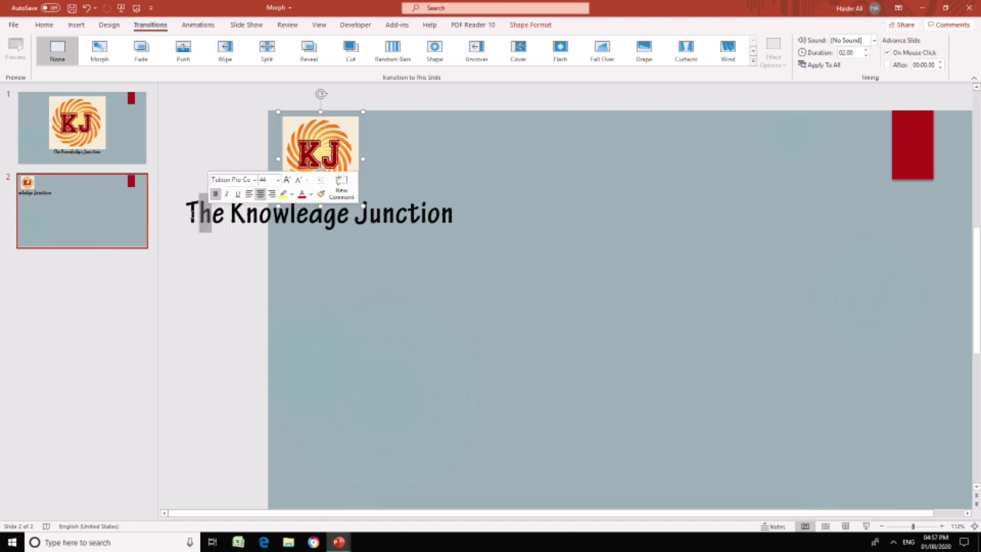
{"action": "key", "text": "ctrl+a"}
{"action": "mouse_move", "coordinate": [549, 212]}
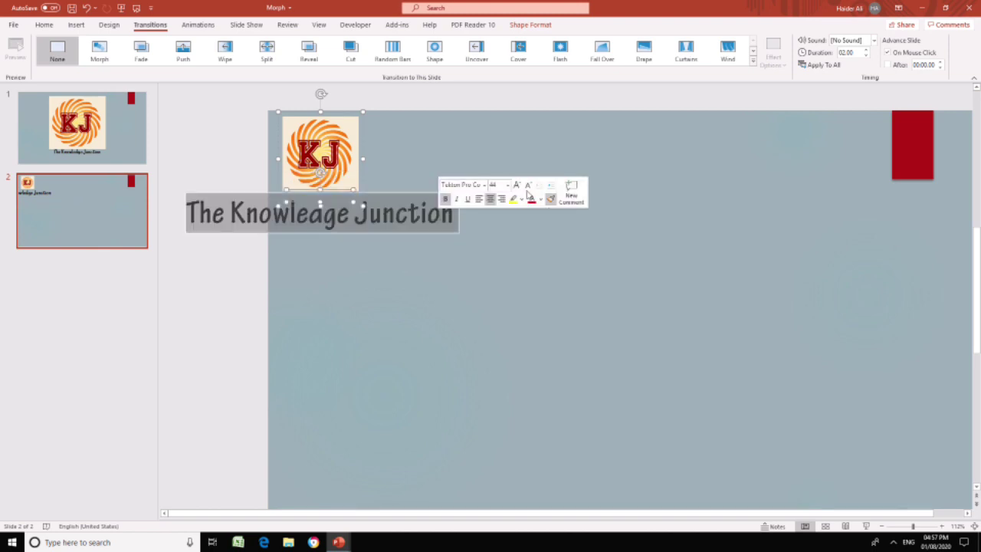
{"action": "left_click", "coordinate": [507, 185]}
{"action": "left_click", "coordinate": [497, 232]}
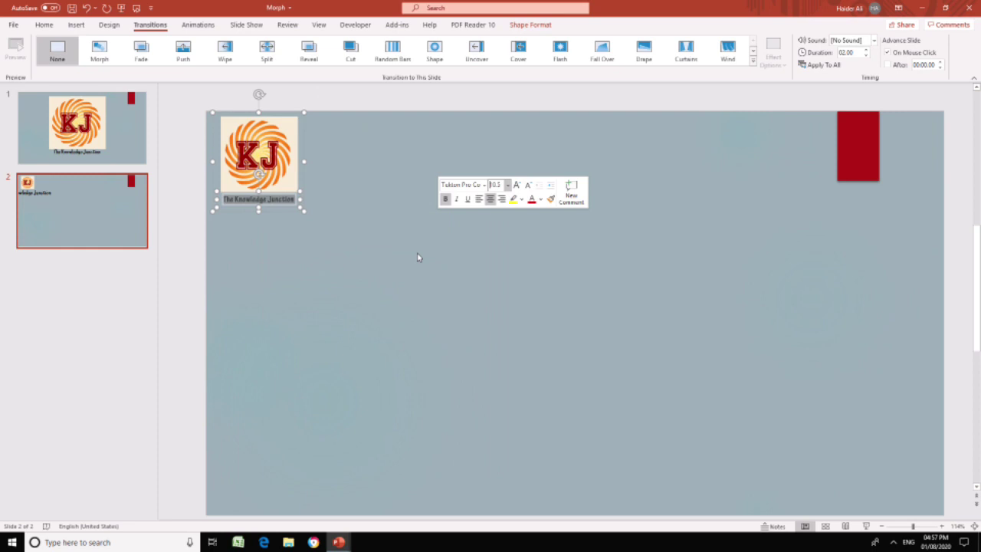
{"action": "left_click", "coordinate": [417, 258]}
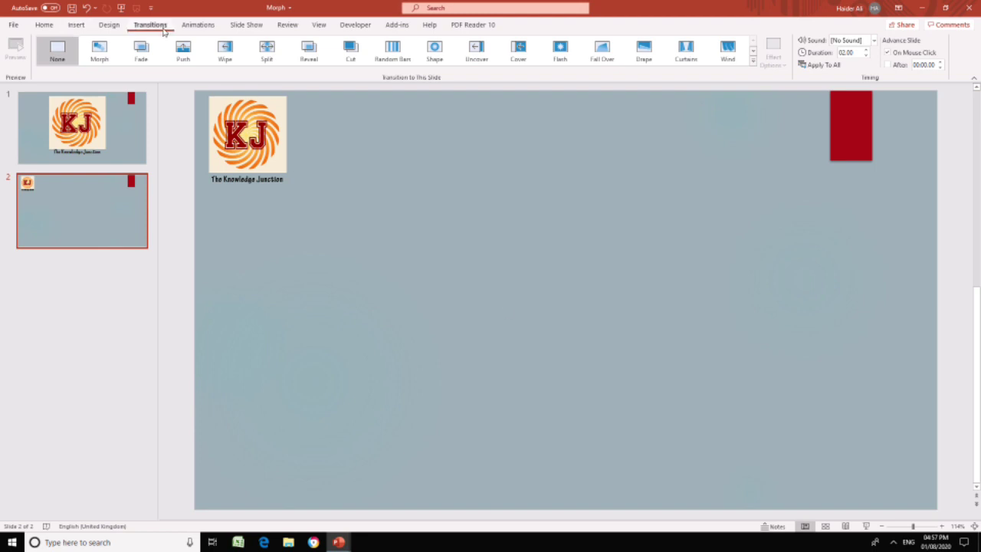
- Apply the Morph transition to slide 2
{"action": "left_click", "coordinate": [98, 52]}
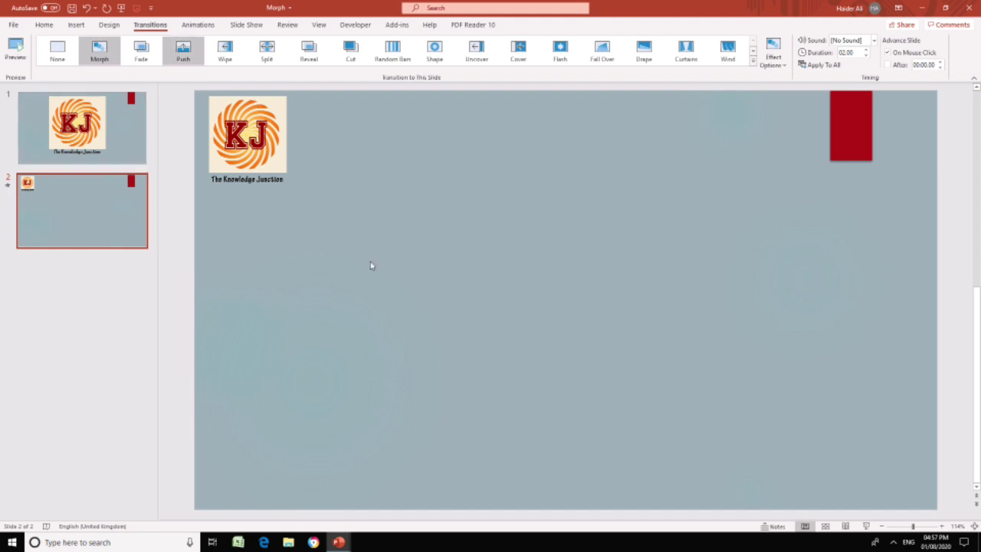
{"action": "left_click", "coordinate": [136, 137]}
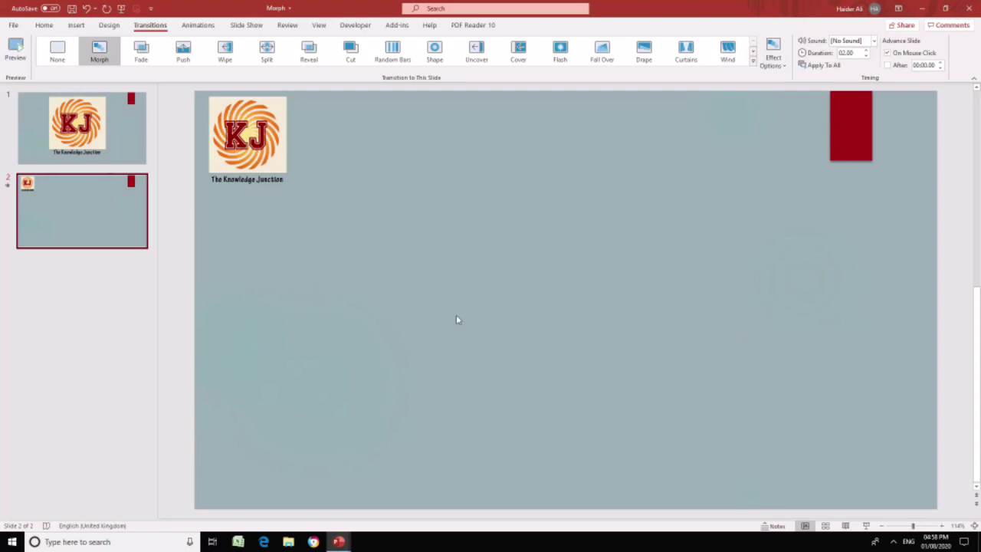
- Start inserting pictures on slide 2 and browse to the Morph folder under Youtube, New folder on the Acer (C:) drive
{"action": "left_click", "coordinate": [70, 26]}
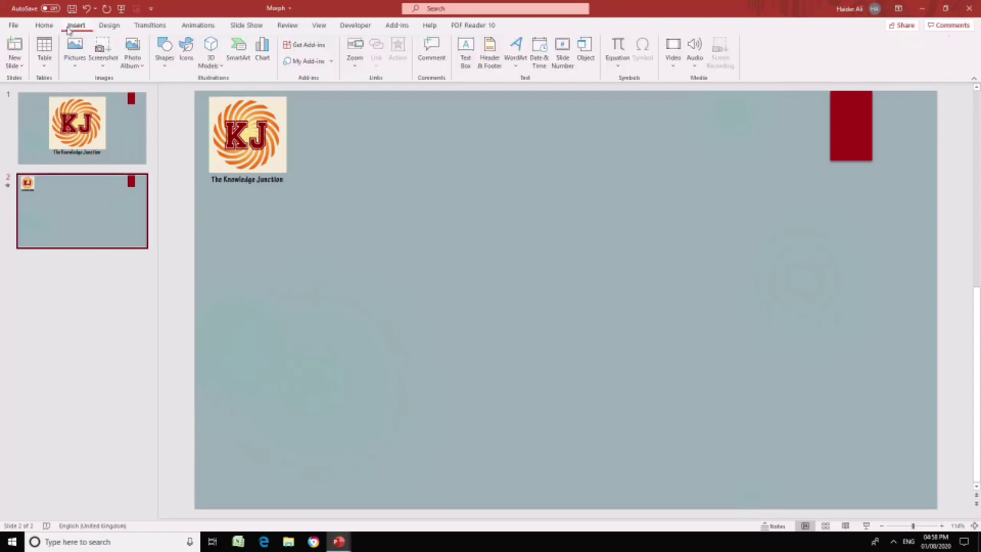
{"action": "left_click", "coordinate": [74, 58]}
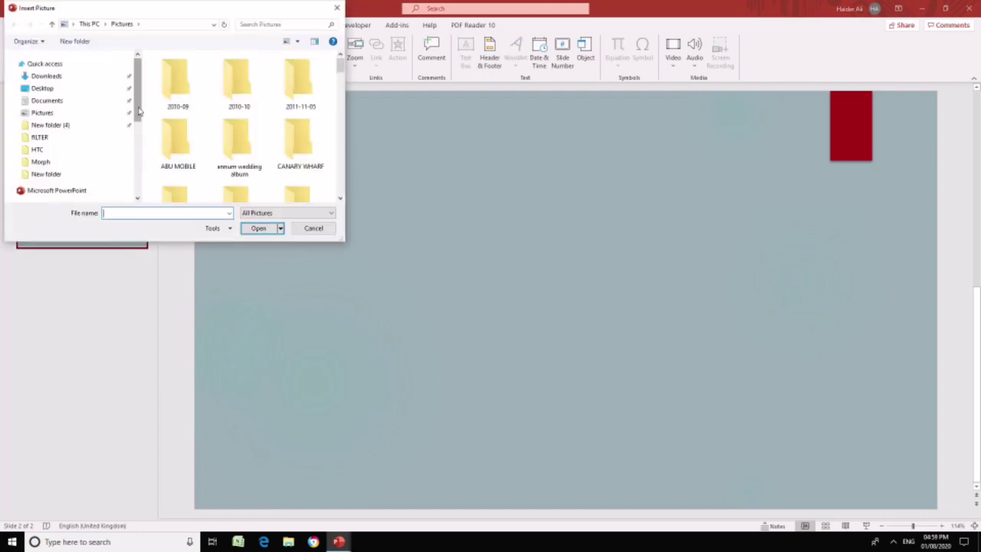
{"action": "scroll", "coordinate": [138, 160], "scroll_direction": "down", "scroll_amount": 2}
{"action": "scroll", "coordinate": [139, 160], "scroll_direction": "down", "scroll_amount": 3}
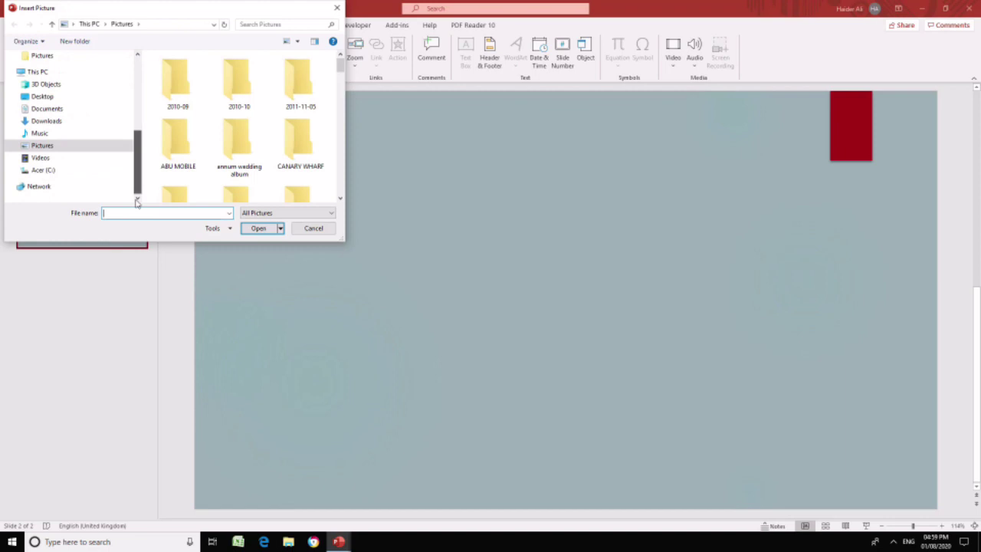
{"action": "left_click", "coordinate": [62, 169]}
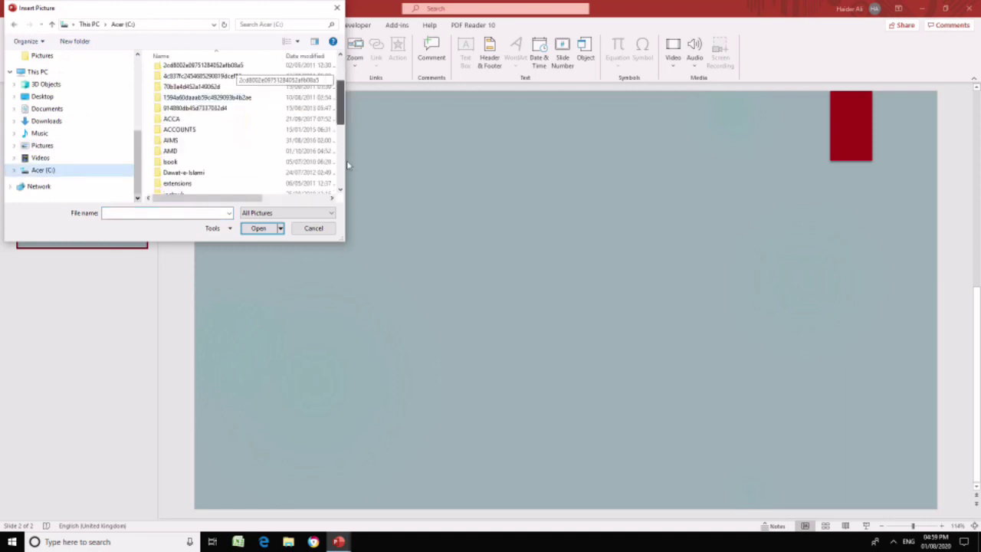
{"action": "scroll", "coordinate": [192, 188], "scroll_direction": "down", "scroll_amount": 8}
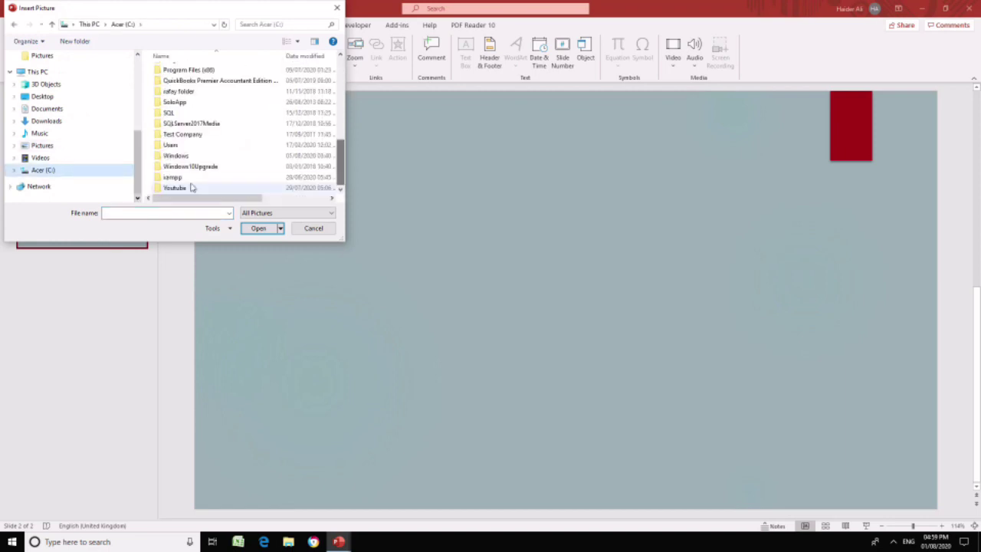
{"action": "double_click", "coordinate": [191, 188]}
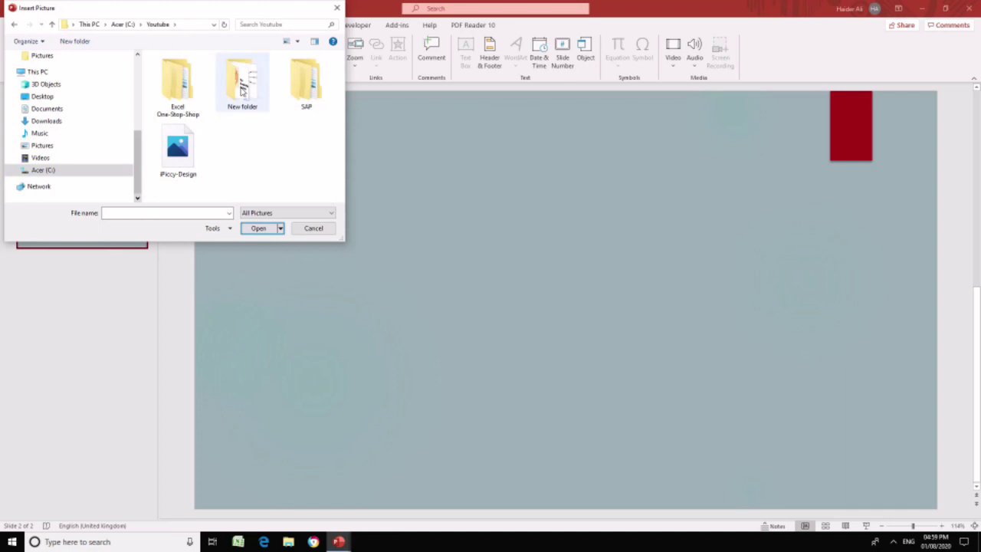
{"action": "double_click", "coordinate": [242, 91]}
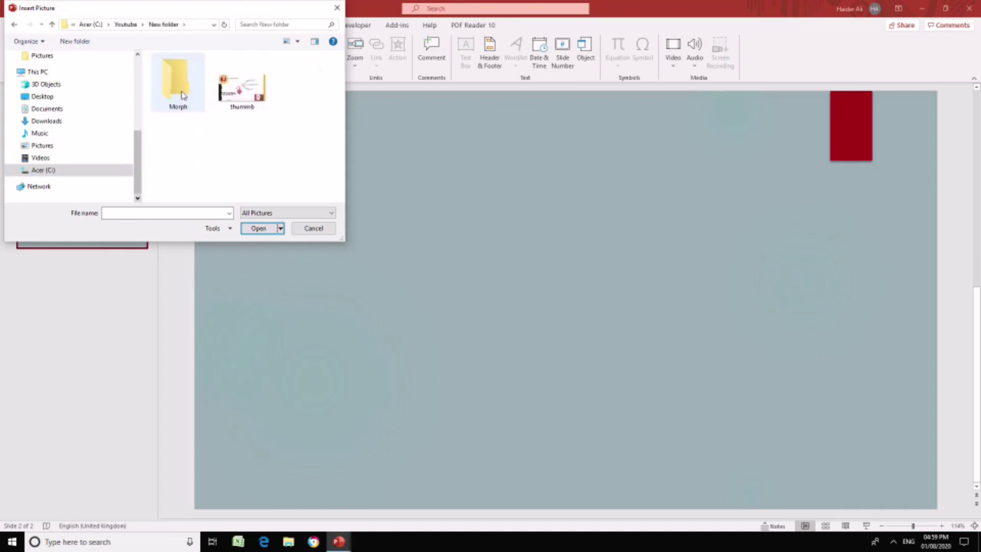
{"action": "double_click", "coordinate": [181, 93]}
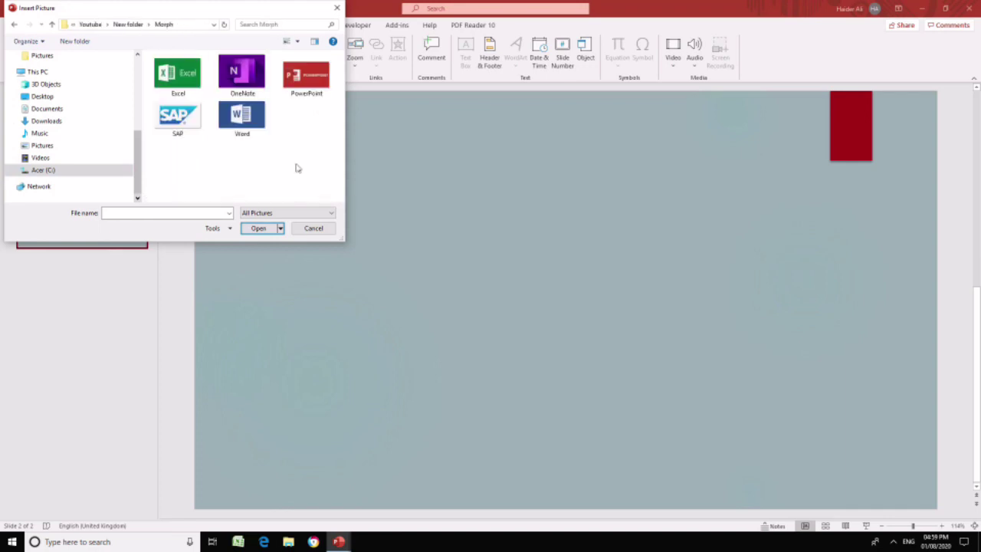
- Insert the Excel, OneNote, PowerPoint, SAP and Word pictures together onto slide 2
{"action": "left_click", "coordinate": [177, 74]}
{"action": "left_click", "coordinate": [306, 74], "text": "shift"}
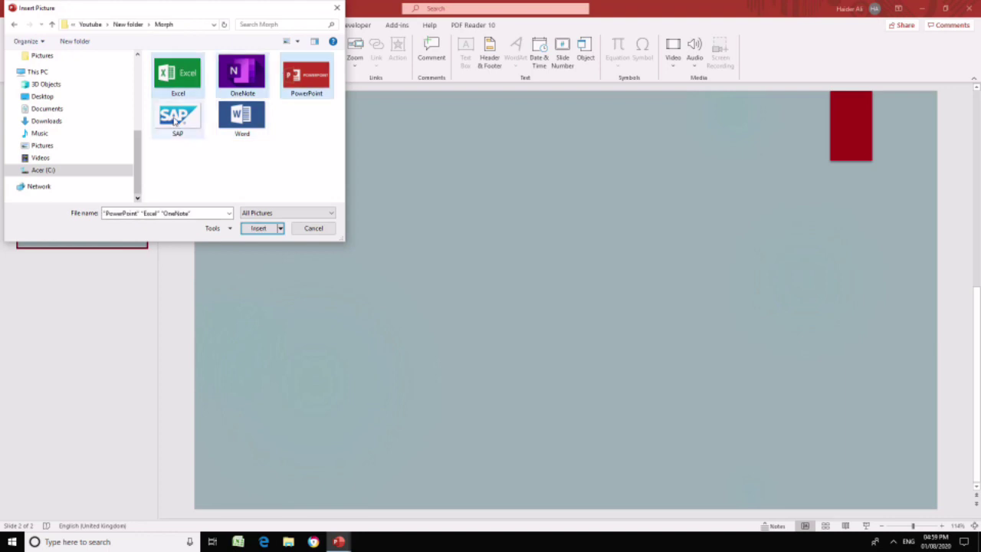
{"action": "left_click", "coordinate": [241, 115], "text": "shift"}
{"action": "left_click", "coordinate": [258, 227]}
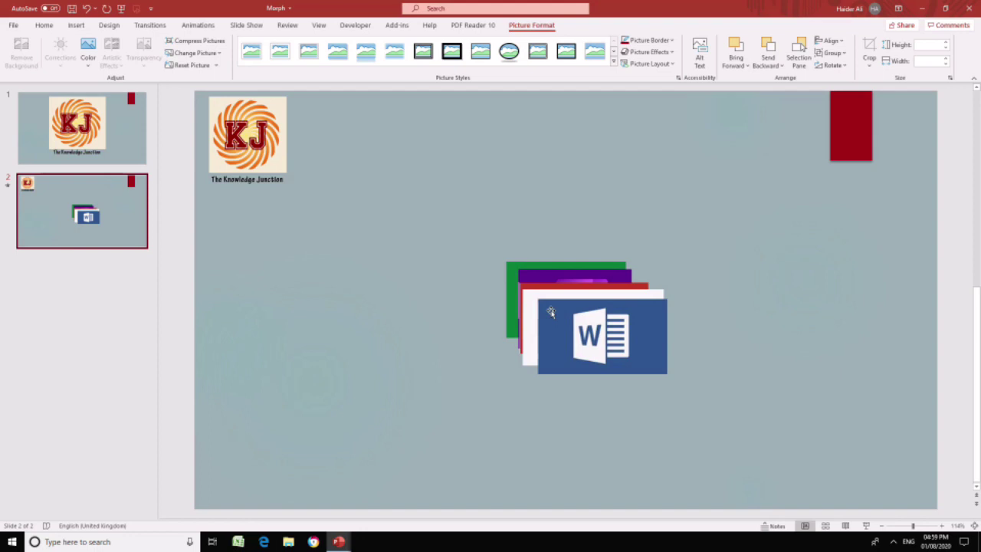
- Spread out the stacked pictures on slide 2, placing Word at the left below the logo and Excel directly beside it
{"action": "left_click_drag", "start_coordinate": [547, 306], "coordinate": [448, 276]}
{"action": "key", "text": "ctrl+z"}
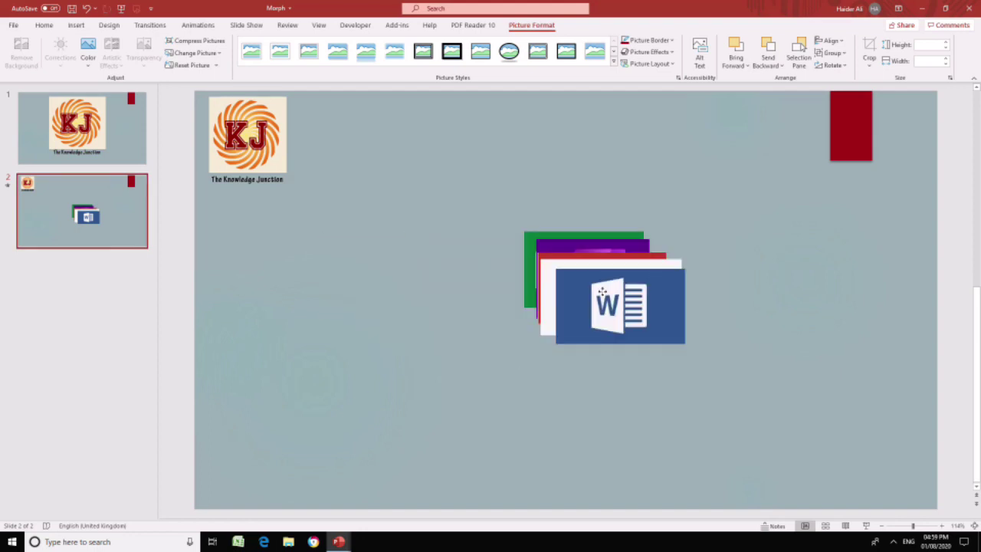
{"action": "left_click_drag", "start_coordinate": [572, 313], "coordinate": [256, 283]}
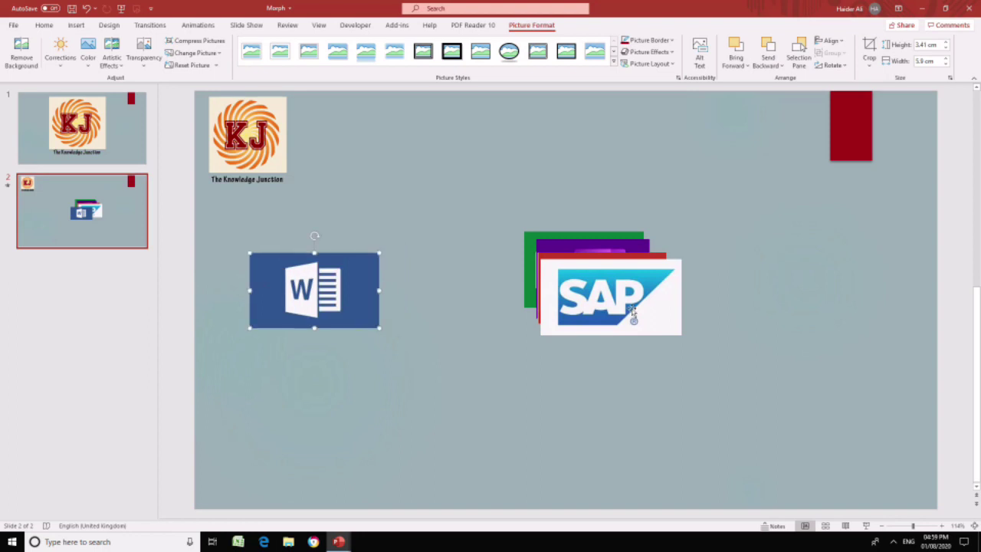
{"action": "left_click_drag", "start_coordinate": [632, 311], "coordinate": [460, 301]}
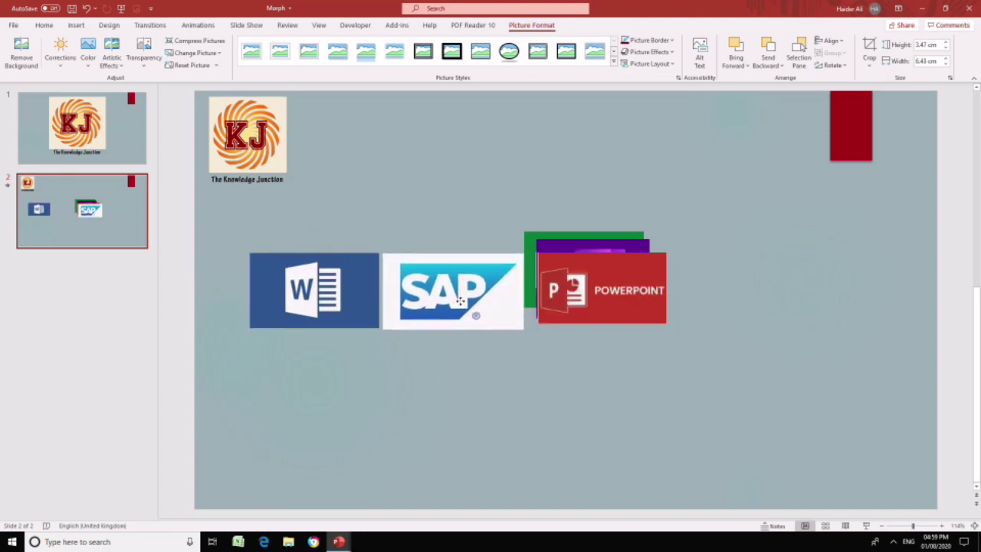
{"action": "left_click", "coordinate": [630, 305]}
{"action": "left_click_drag", "start_coordinate": [642, 306], "coordinate": [580, 408]}
{"action": "left_click_drag", "start_coordinate": [593, 284], "coordinate": [839, 412]}
{"action": "left_click_drag", "start_coordinate": [463, 300], "coordinate": [792, 339]}
{"action": "left_click_drag", "start_coordinate": [588, 268], "coordinate": [444, 288]}
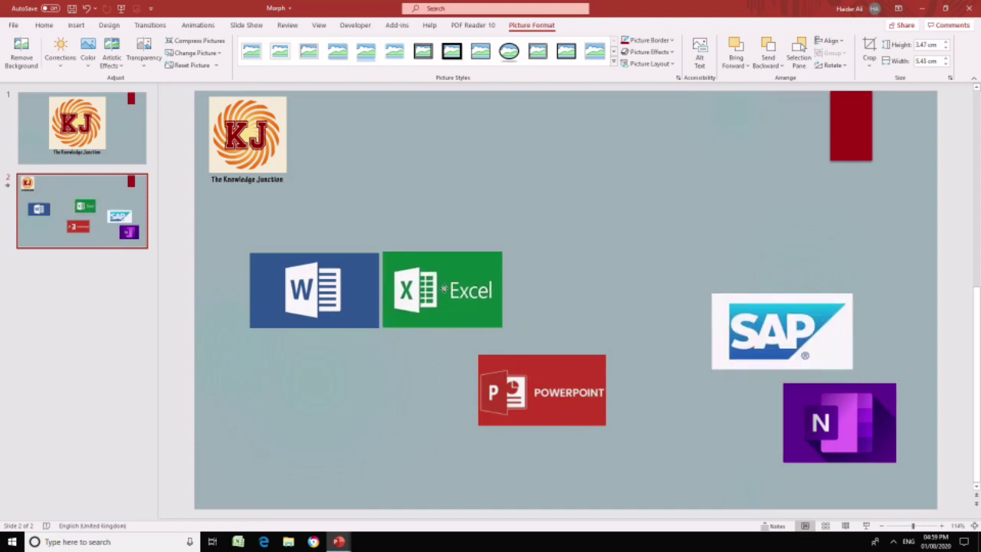
- Complete the row after Excel with the PowerPoint, SAP and OneNote pictures, narrowing SAP to about 5.4 cm wide
{"action": "left_click_drag", "start_coordinate": [513, 390], "coordinate": [539, 288]}
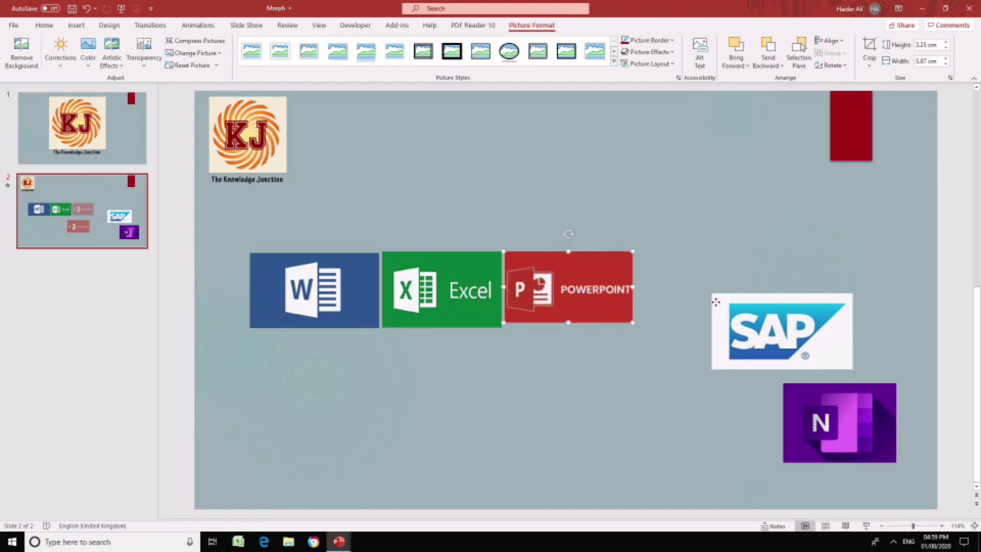
{"action": "left_click_drag", "start_coordinate": [753, 339], "coordinate": [675, 300]}
{"action": "left_click_drag", "start_coordinate": [774, 289], "coordinate": [753, 288]}
{"action": "left_click_drag", "start_coordinate": [811, 424], "coordinate": [784, 294]}
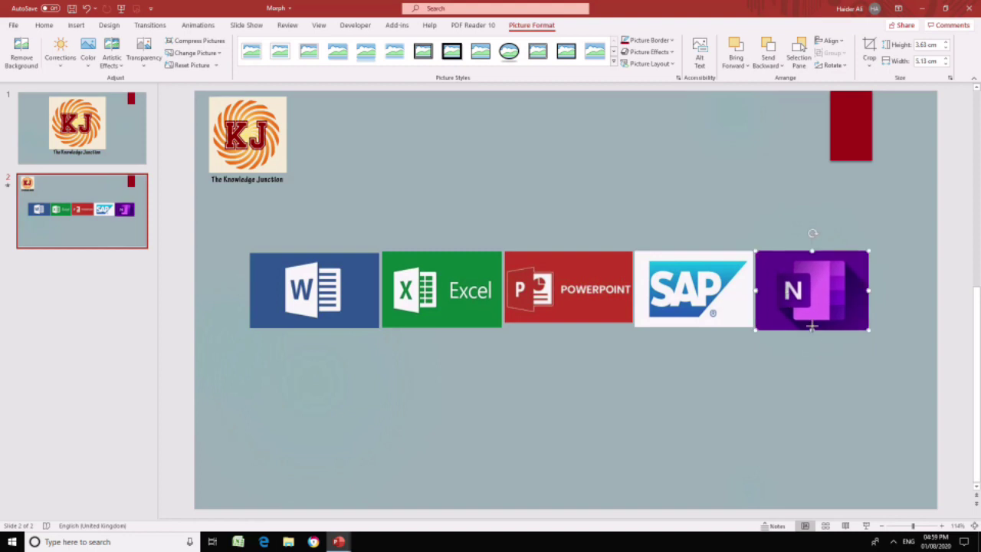
- Reduce the heights of the OneNote, SAP, Excel and Word pictures to match the PowerPoint picture in the row
{"action": "left_click_drag", "start_coordinate": [811, 328], "coordinate": [813, 322]}
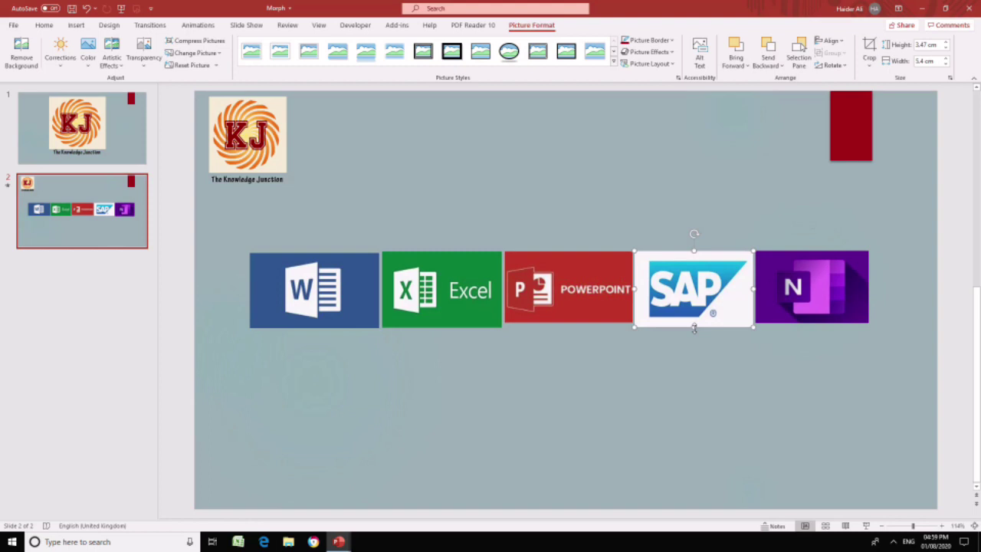
{"action": "left_click_drag", "start_coordinate": [694, 325], "coordinate": [694, 322]}
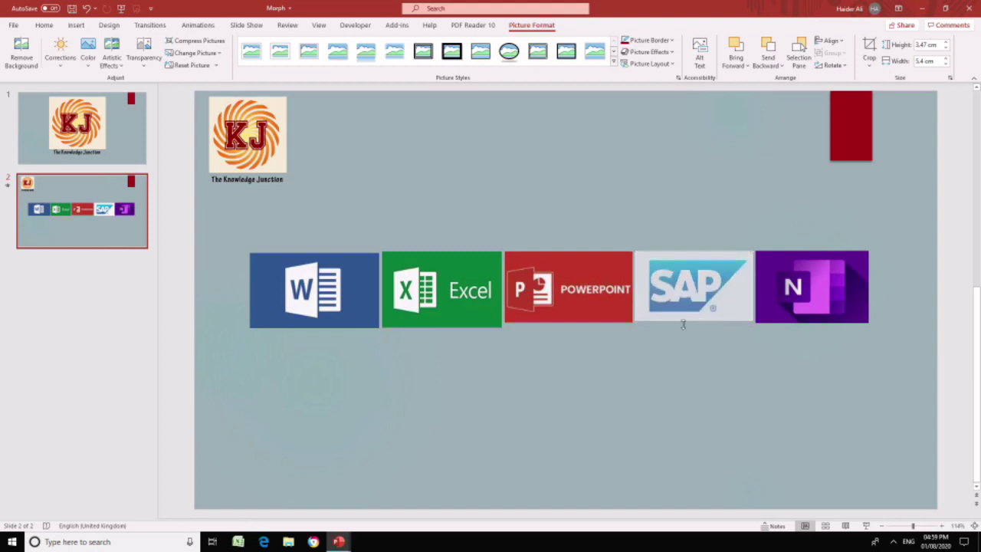
{"action": "left_click", "coordinate": [452, 316]}
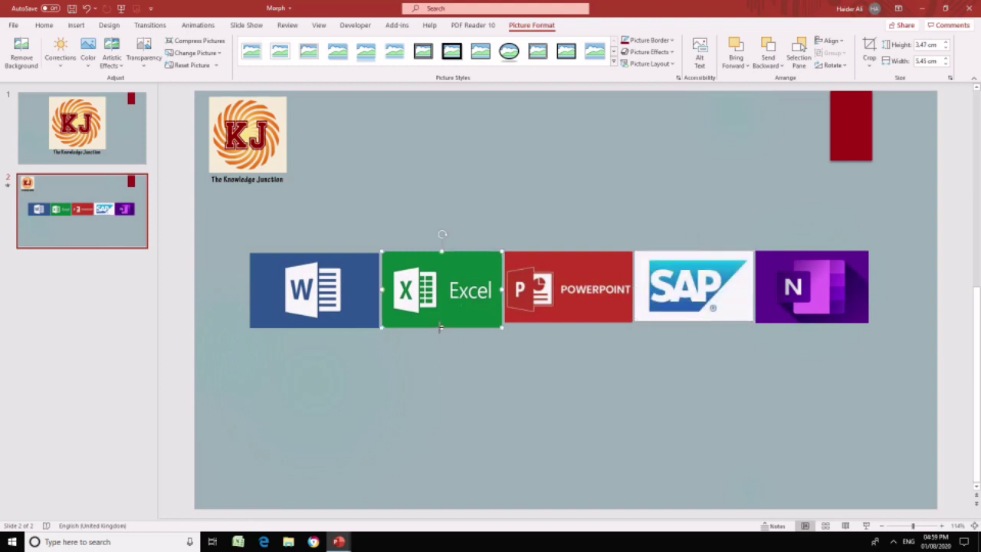
{"action": "left_click_drag", "start_coordinate": [440, 327], "coordinate": [441, 323]}
{"action": "left_click", "coordinate": [328, 326]}
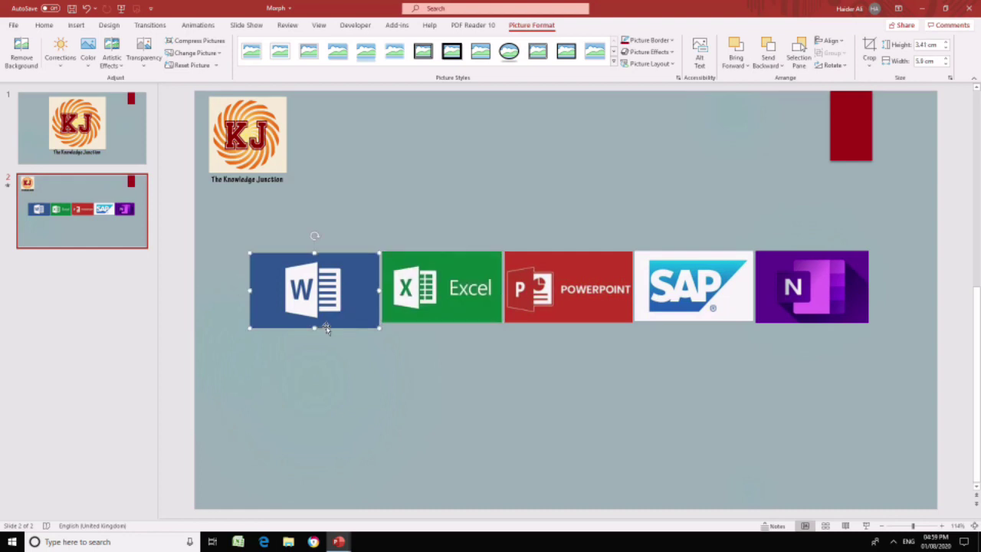
{"action": "left_click_drag", "start_coordinate": [315, 328], "coordinate": [314, 322]}
{"action": "left_click", "coordinate": [796, 306]}
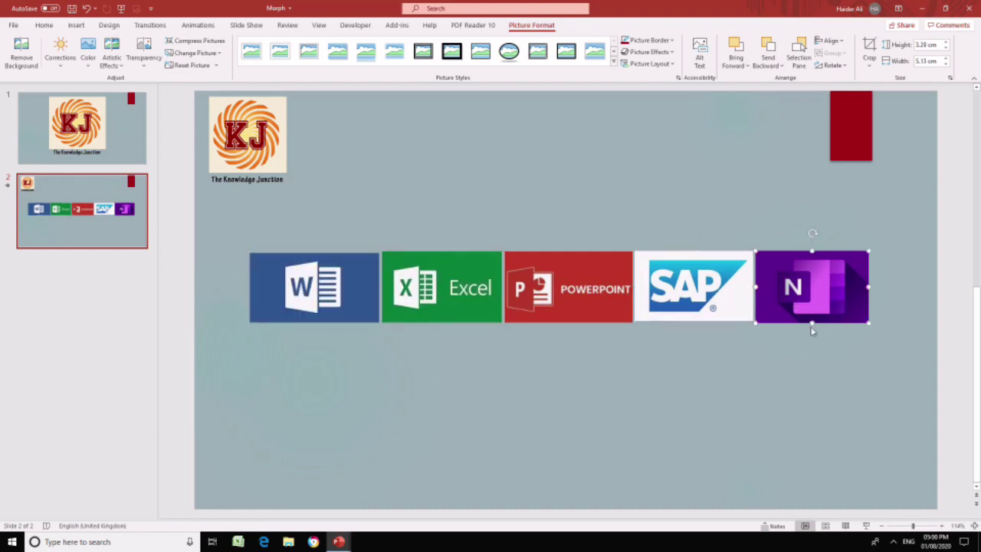
{"action": "left_click_drag", "start_coordinate": [812, 324], "coordinate": [812, 321]}
{"action": "left_click", "coordinate": [699, 367]}
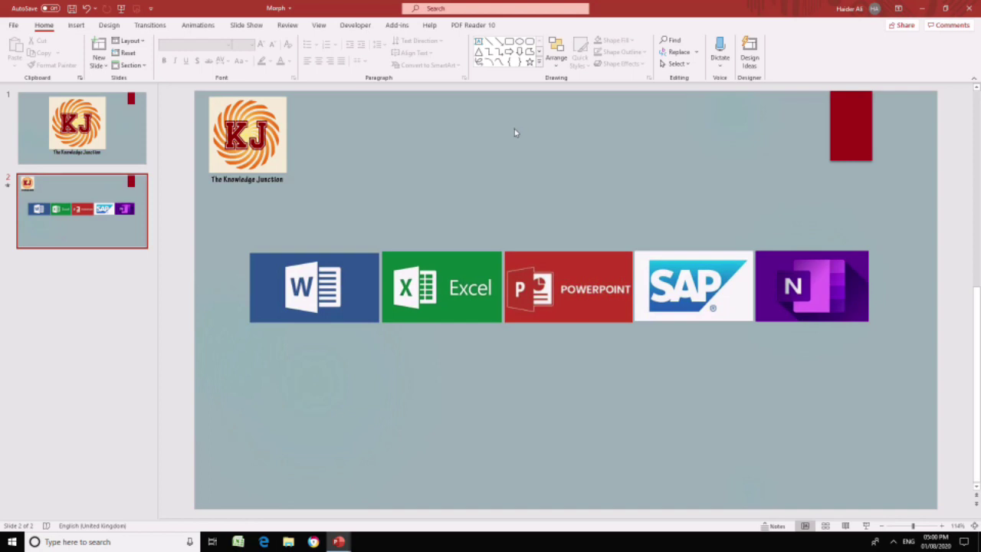
- Duplicate slide 2, which holds the centred row of application pictures, as slide 3
{"action": "left_click", "coordinate": [148, 26]}
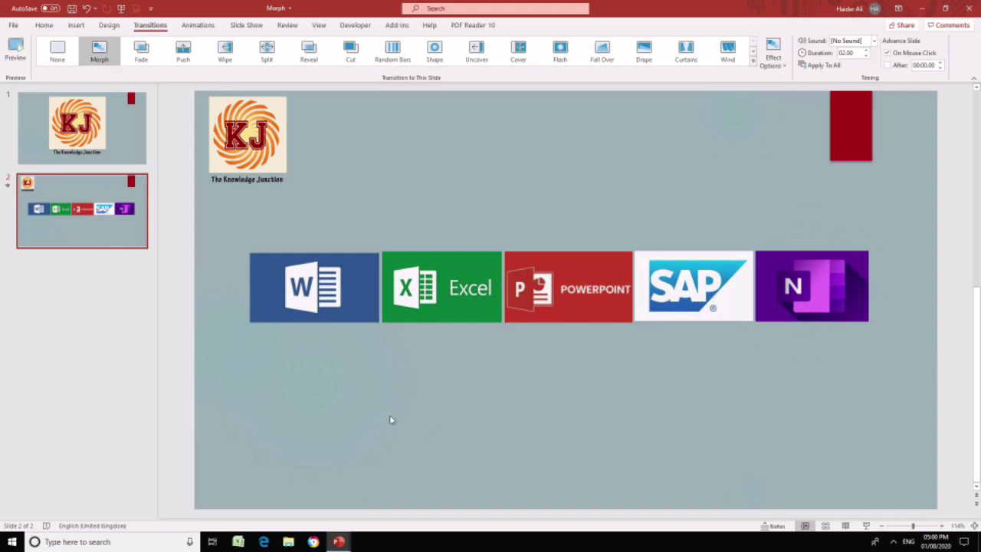
{"action": "right_click", "coordinate": [101, 237]}
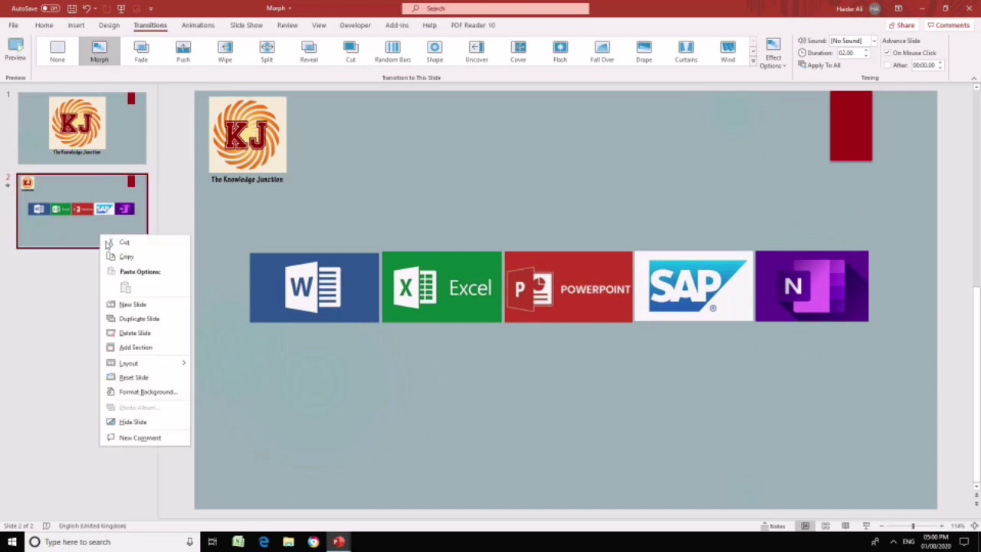
{"action": "left_click", "coordinate": [153, 319]}
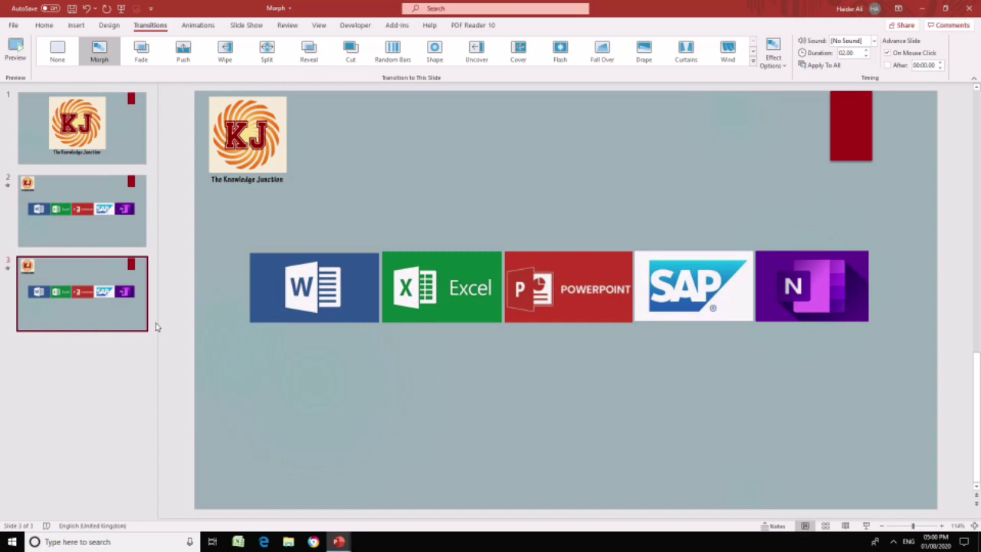
- Move the Word, Excel, PowerPoint, SAP and OneNote pictures on slide 3 together down to the slide's bottom-left edge
{"action": "left_click", "coordinate": [367, 302]}
{"action": "left_click", "coordinate": [440, 301], "text": "shift"}
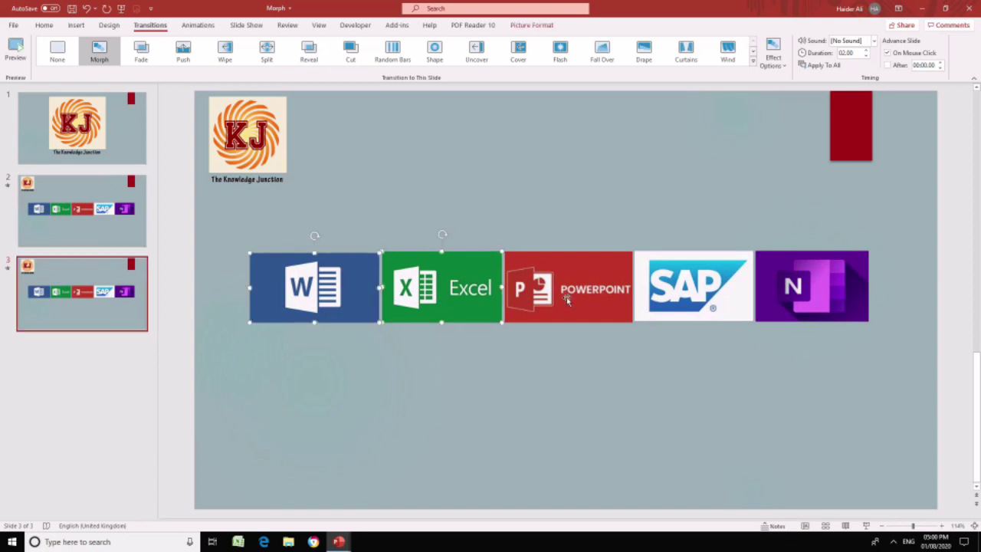
{"action": "left_click", "coordinate": [566, 300], "text": "shift"}
{"action": "left_click", "coordinate": [759, 291], "text": "shift"}
{"action": "left_click", "coordinate": [705, 295], "text": "shift"}
{"action": "left_click_drag", "start_coordinate": [685, 294], "coordinate": [650, 476]}
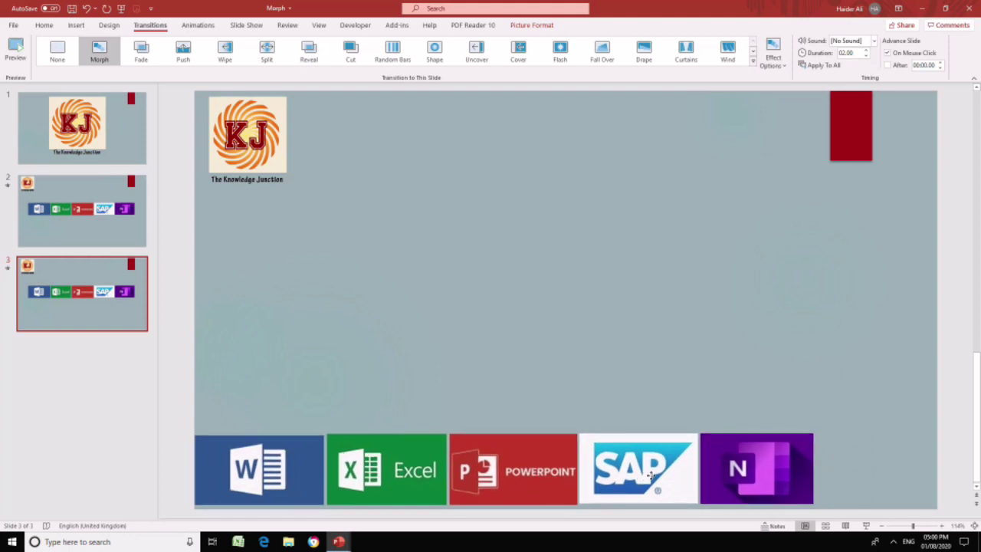
- Move the Word picture out of the bottom row to the top centre of slide 3
{"action": "left_click", "coordinate": [312, 363]}
{"action": "left_click_drag", "start_coordinate": [264, 459], "coordinate": [562, 125]}
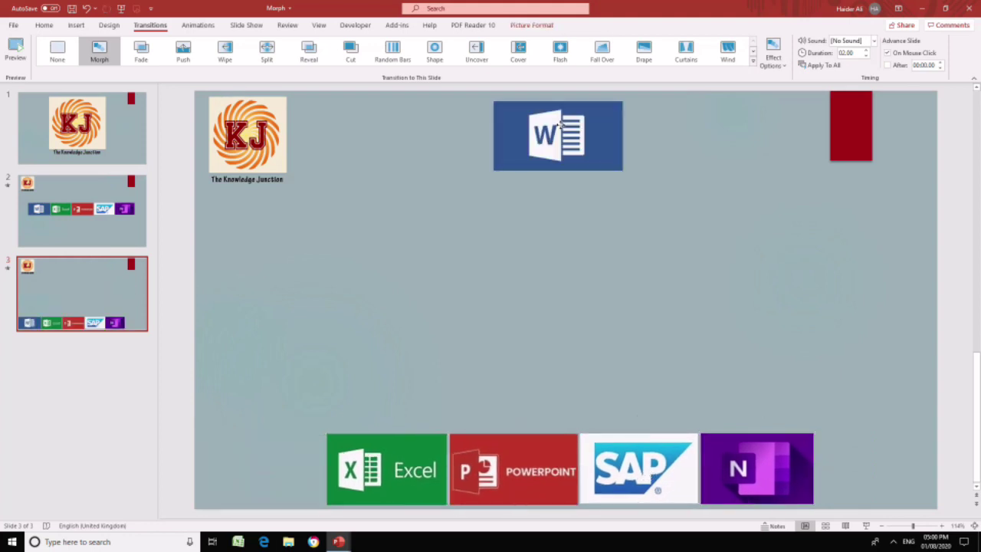
{"action": "key", "text": "Left"}
{"action": "key", "text": "Left"}
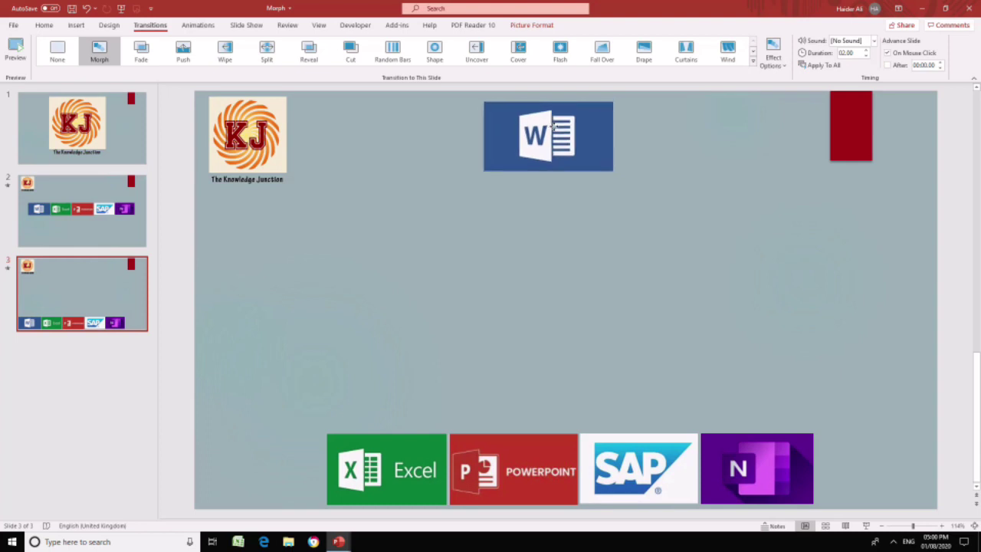
- Add a text box below the Word picture on slide 3 reading "This is word processing application"
{"action": "left_click", "coordinate": [77, 25]}
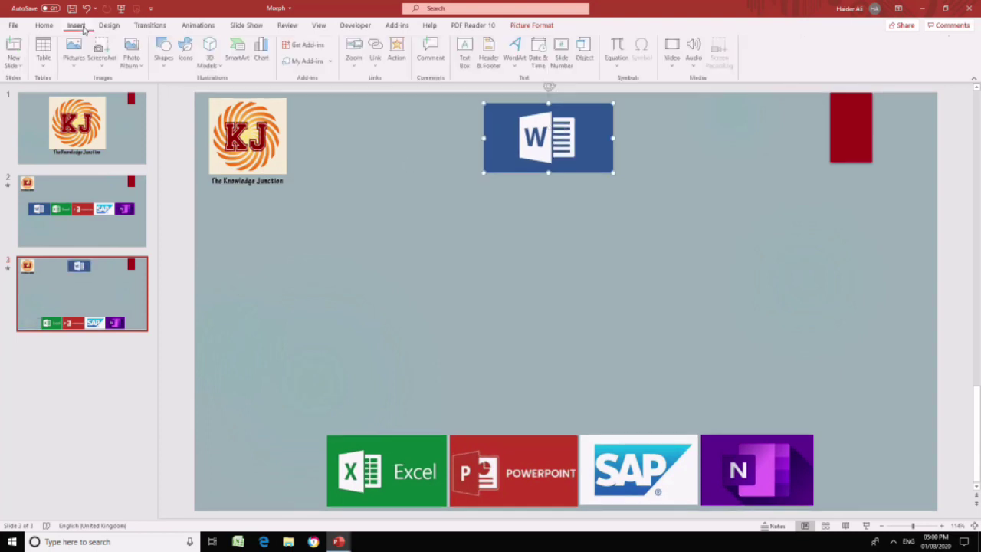
{"action": "left_click", "coordinate": [465, 54]}
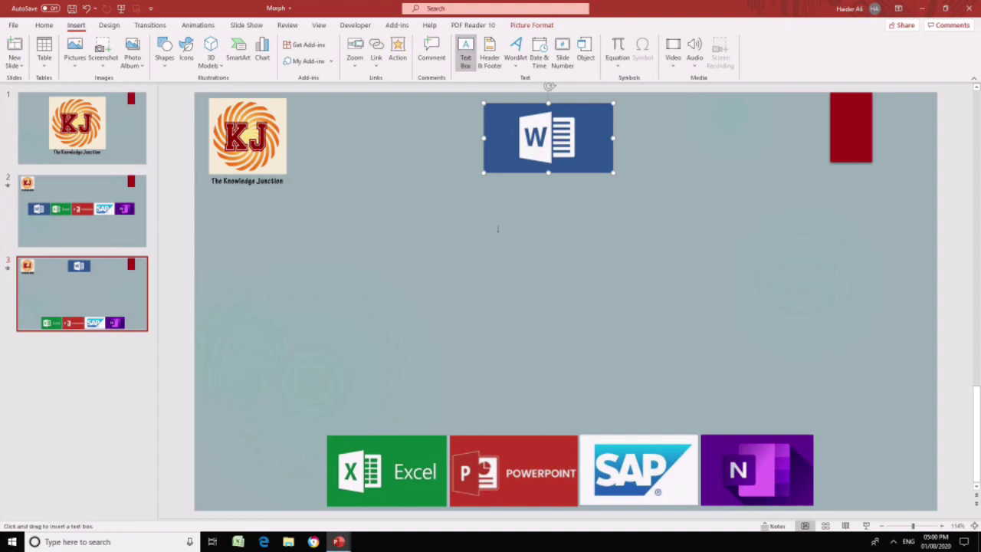
{"action": "left_click", "coordinate": [451, 235]}
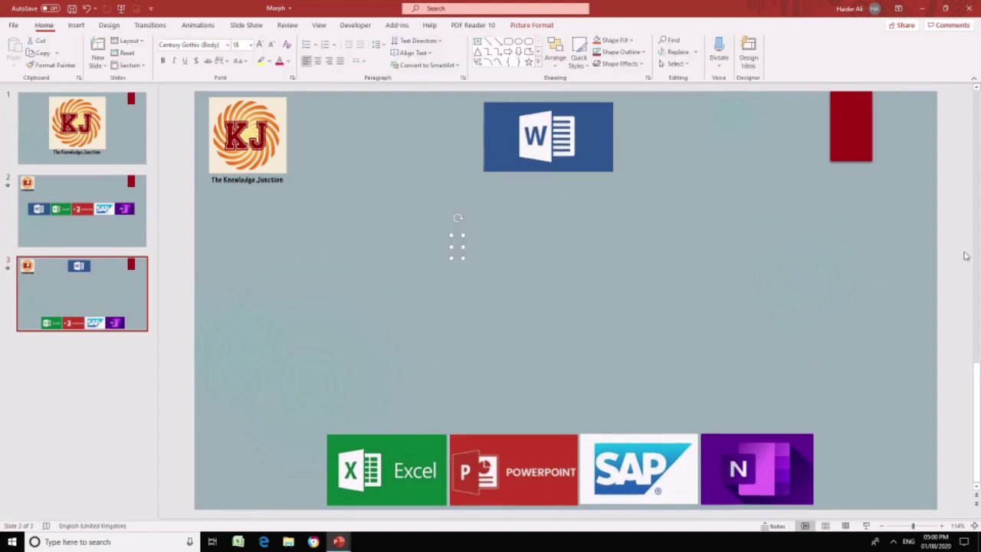
{"action": "type", "text": "This is "}
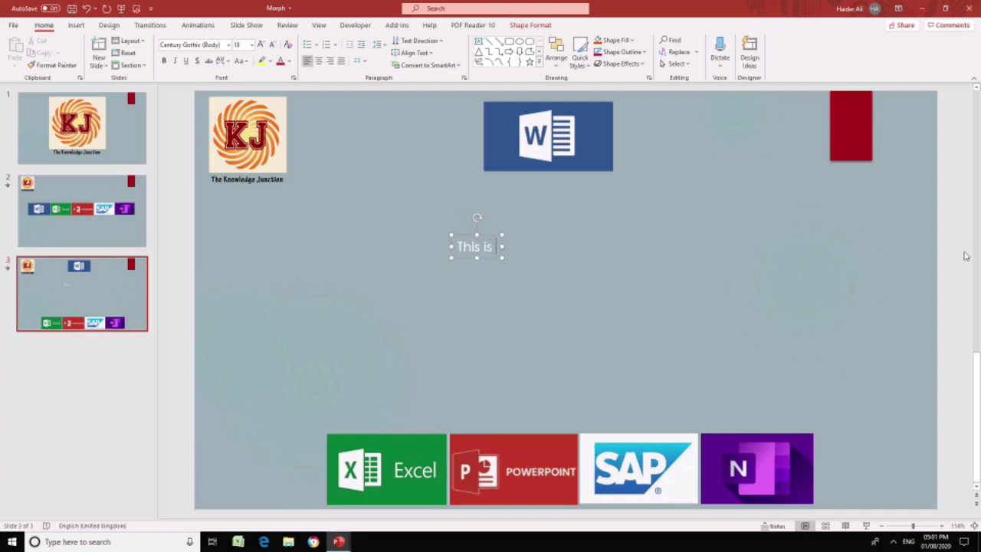
{"action": "type", "text": "word processing "}
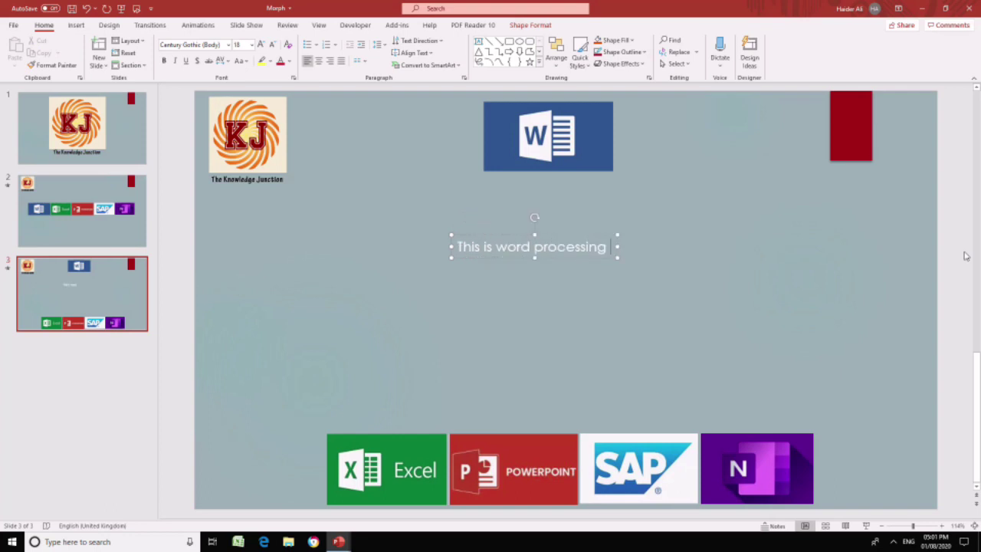
{"action": "type", "text": "application"}
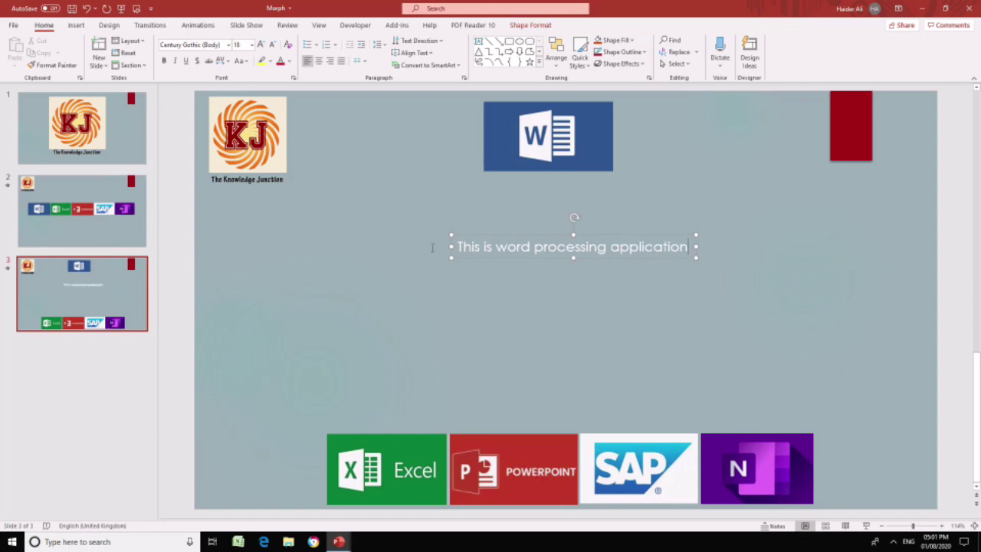
- Set the font colour of the whole Word description on slide 3 to black
{"action": "key", "text": "ctrl+a"}
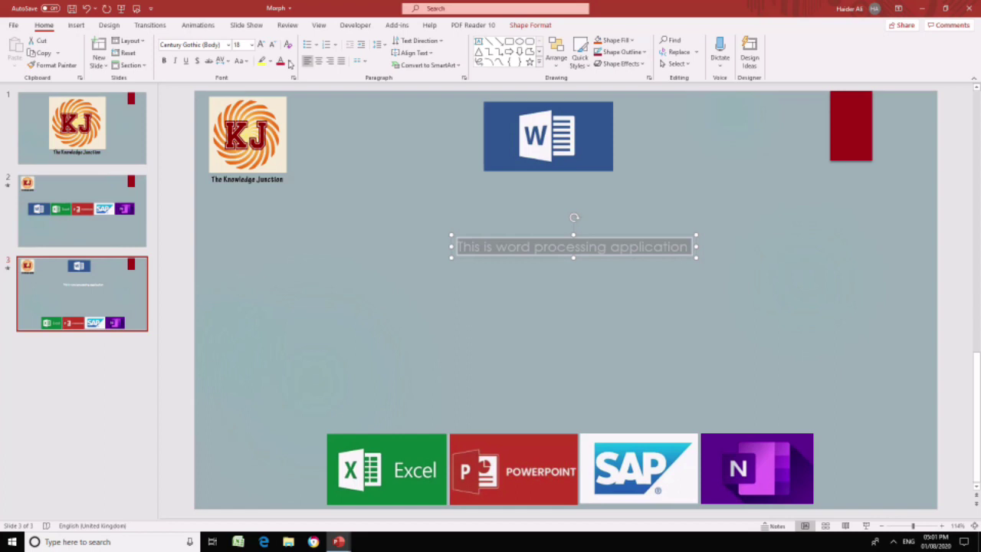
{"action": "left_click", "coordinate": [290, 62]}
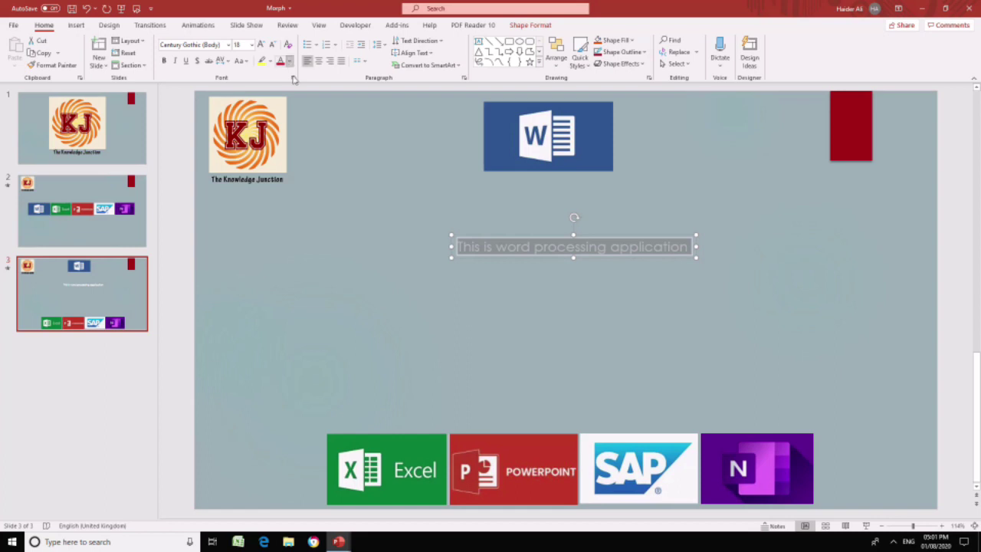
{"action": "left_click", "coordinate": [411, 297]}
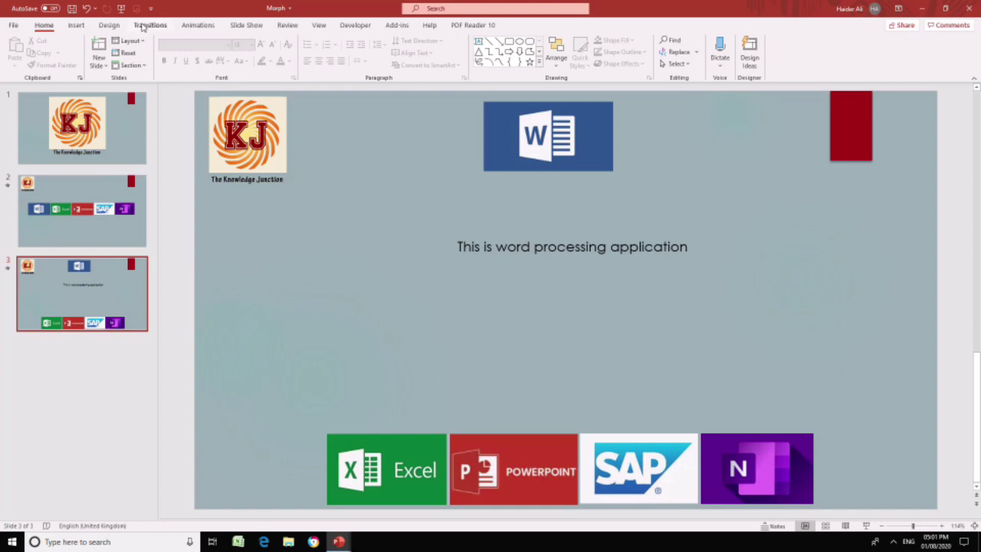
- Apply the Morph transition to slide 3 and run the slide show from slide 1
{"action": "left_click", "coordinate": [142, 26]}
{"action": "left_click", "coordinate": [98, 61]}
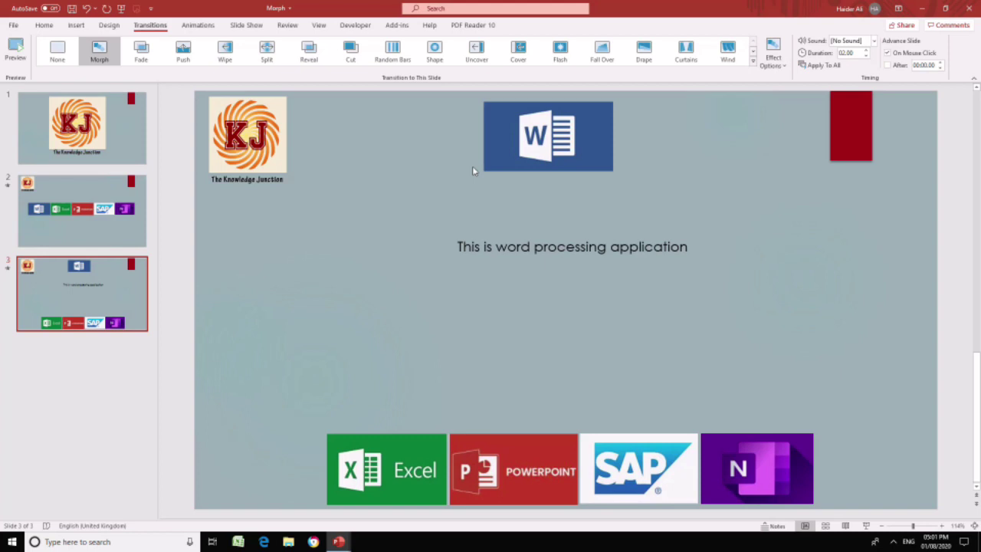
{"action": "left_click", "coordinate": [131, 160]}
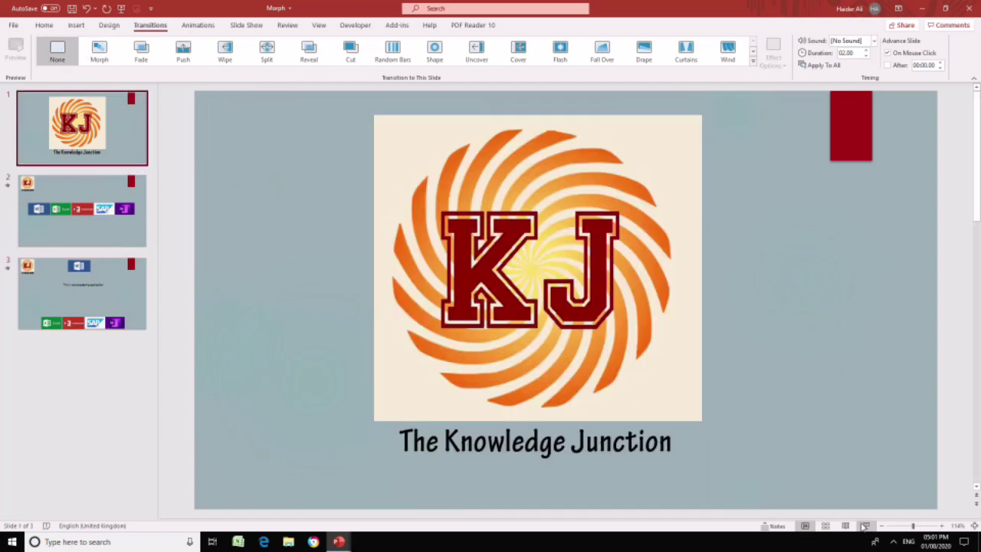
{"action": "left_click", "coordinate": [864, 525]}
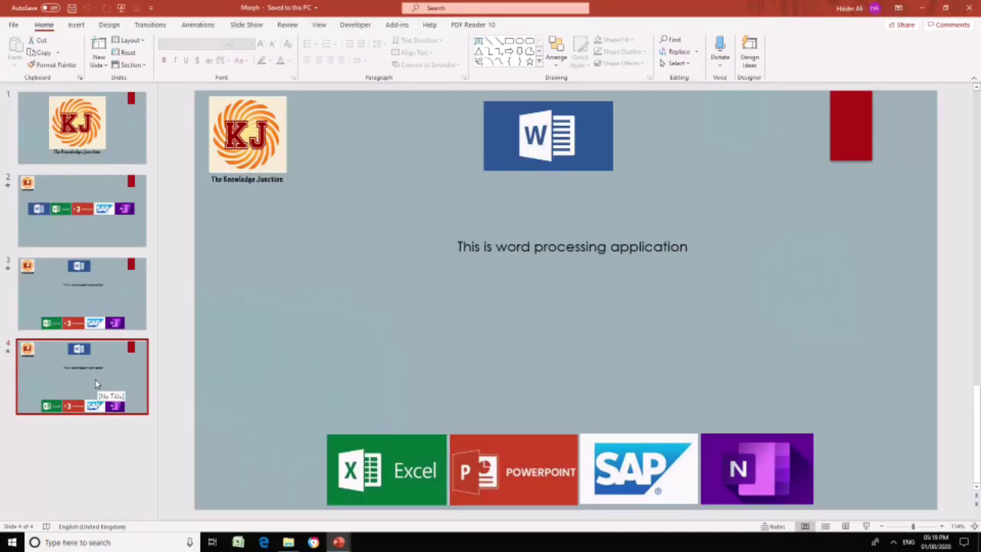
- Shift the Excel, PowerPoint, SAP and OneNote pictures on slide 4 together to the slide's bottom-left corner
{"action": "key", "text": "Up"}
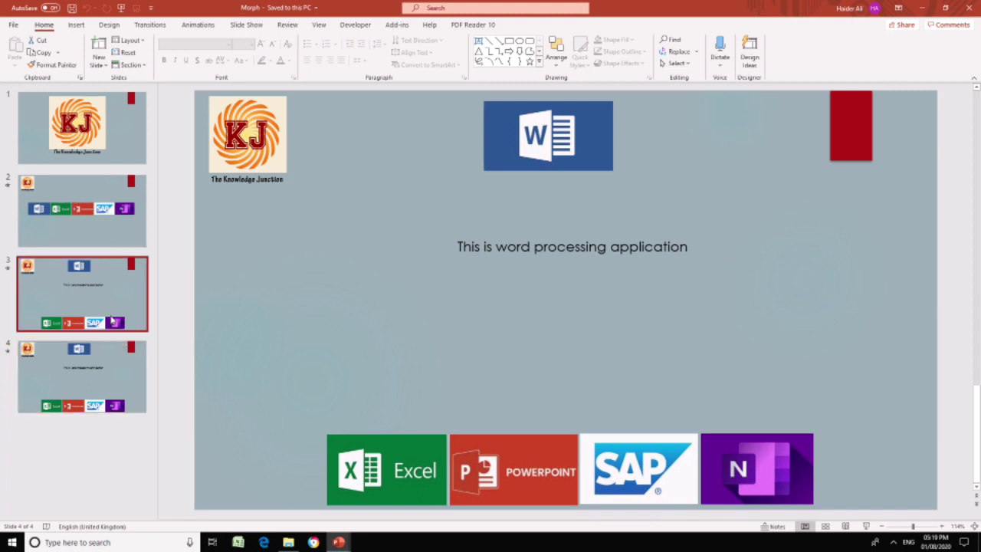
{"action": "left_click", "coordinate": [112, 379]}
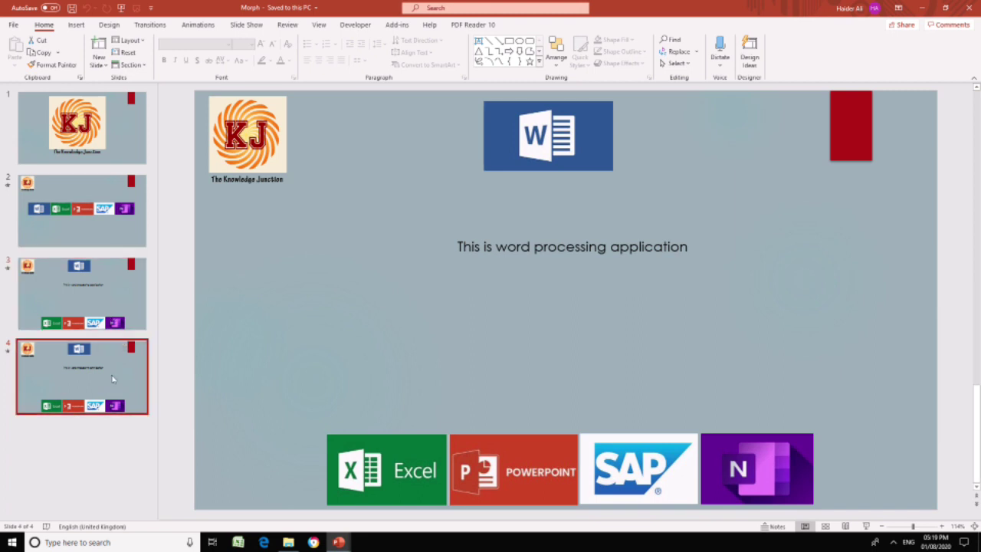
{"action": "left_click", "coordinate": [371, 354]}
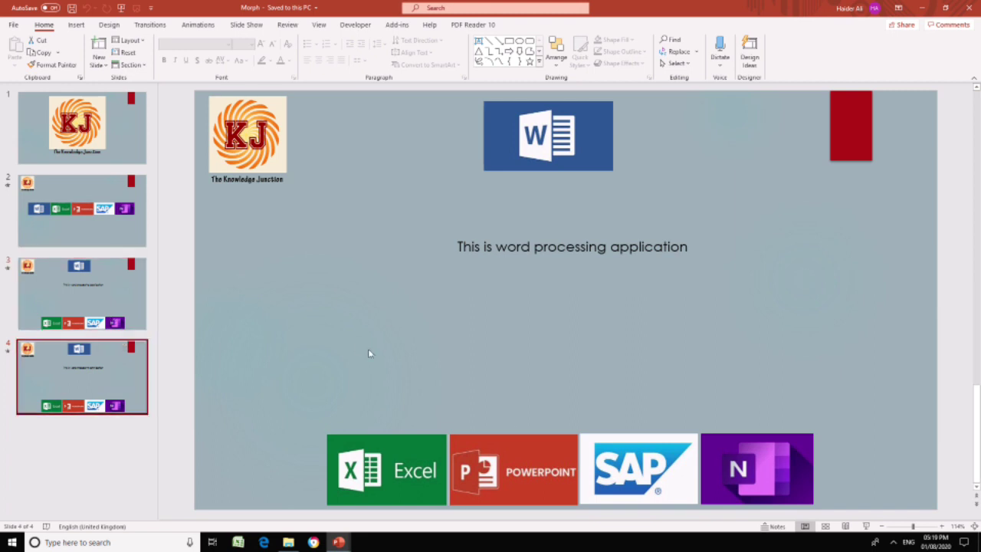
{"action": "left_click", "coordinate": [366, 460]}
{"action": "left_click", "coordinate": [501, 476], "text": "shift"}
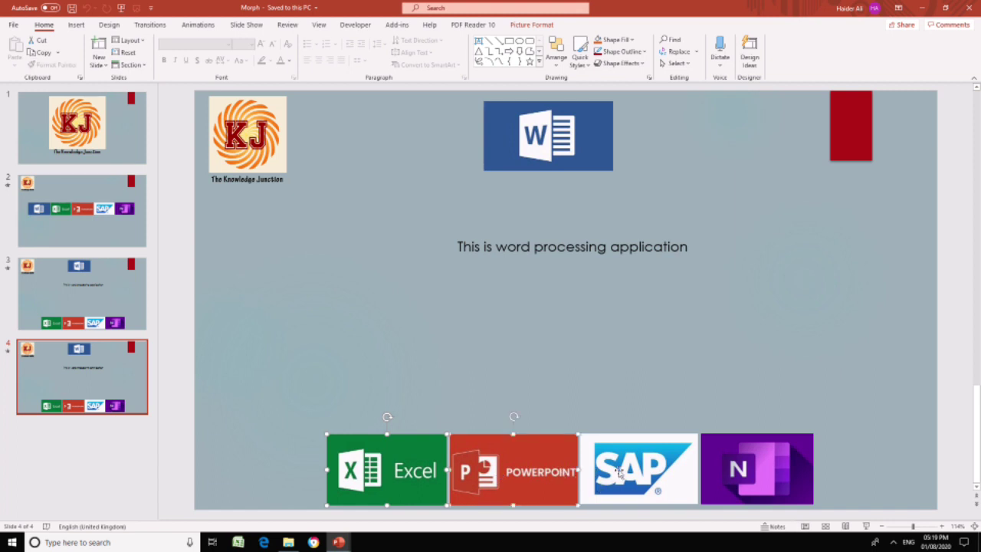
{"action": "left_click", "coordinate": [619, 473], "text": "shift"}
{"action": "left_click", "coordinate": [769, 473], "text": "shift"}
{"action": "left_click_drag", "start_coordinate": [751, 475], "coordinate": [617, 471]}
- Move Word to the right end of slide 4's bottom row and Excel to the slide's top centre
{"action": "left_click", "coordinate": [567, 157]}
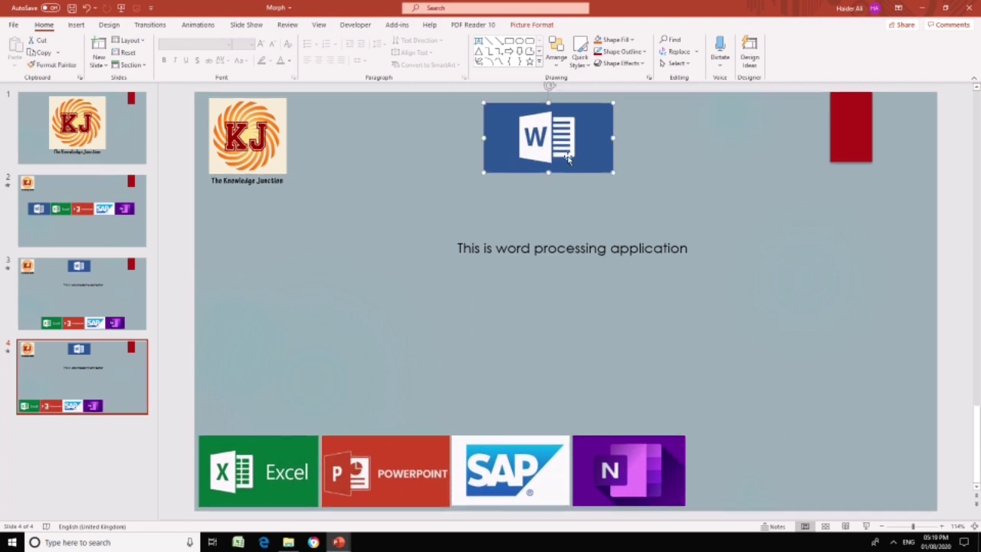
{"action": "left_click_drag", "start_coordinate": [567, 157], "coordinate": [772, 484]}
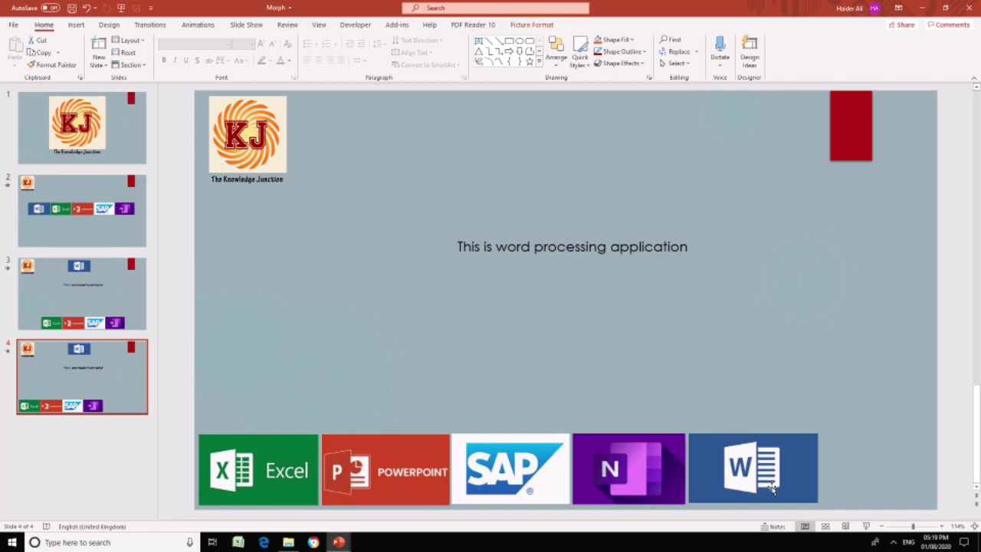
{"action": "left_click", "coordinate": [249, 475]}
{"action": "left_click_drag", "start_coordinate": [249, 475], "coordinate": [541, 136]}
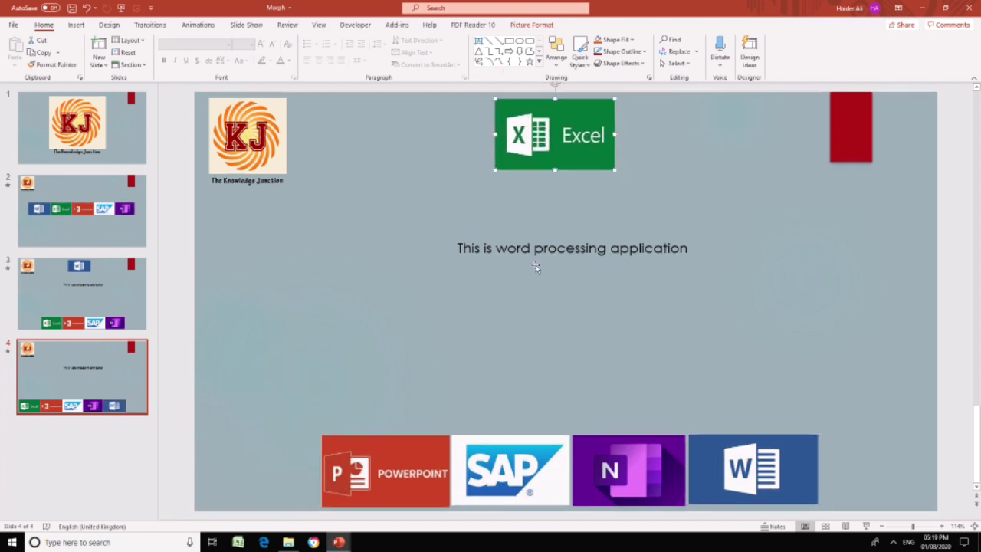
- Replace "word" with "spreadsheet" in slide 4's text so it reads "This is spreadsheet processing application"
{"action": "left_click", "coordinate": [495, 247]}
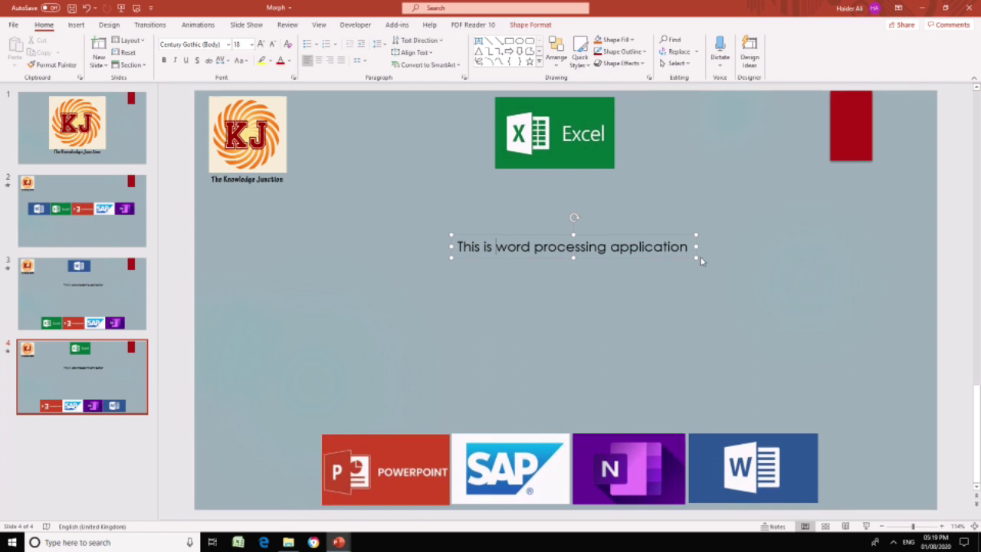
{"action": "key", "text": "Delete"}
{"action": "key", "text": "Delete"}
{"action": "key", "text": "Delete"}
{"action": "key", "text": "Delete"}
{"action": "key", "text": "Delete"}
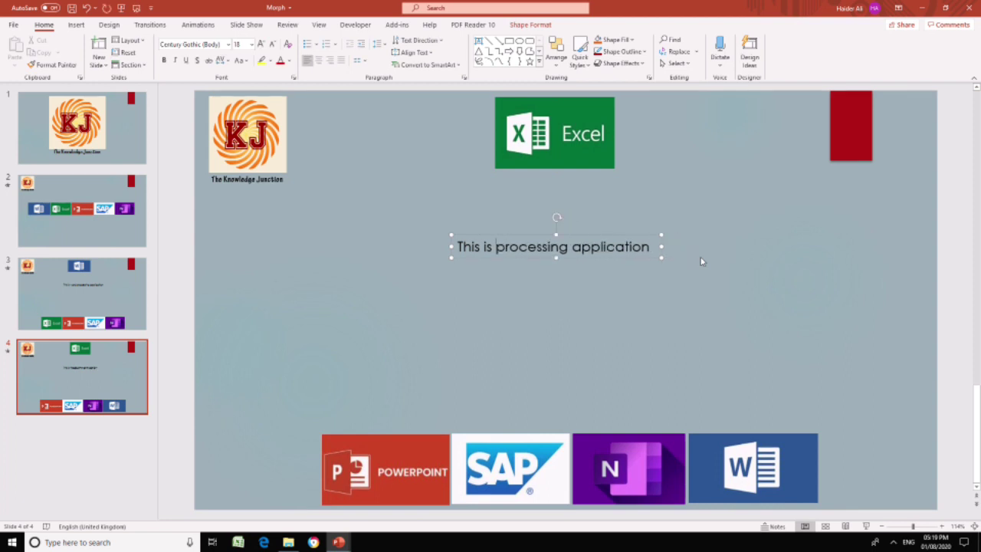
{"action": "type", "text": "spread"}
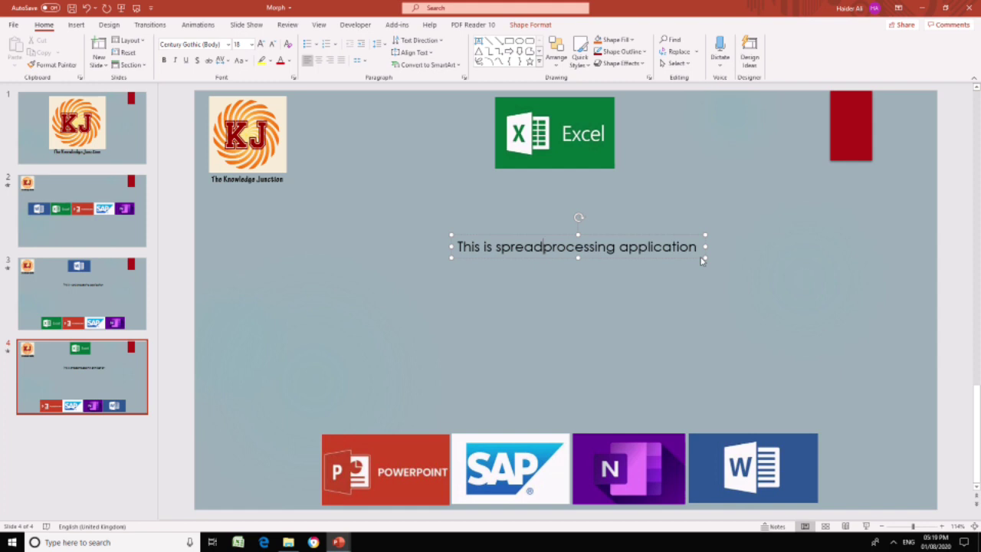
{"action": "type", "text": "sheet"}
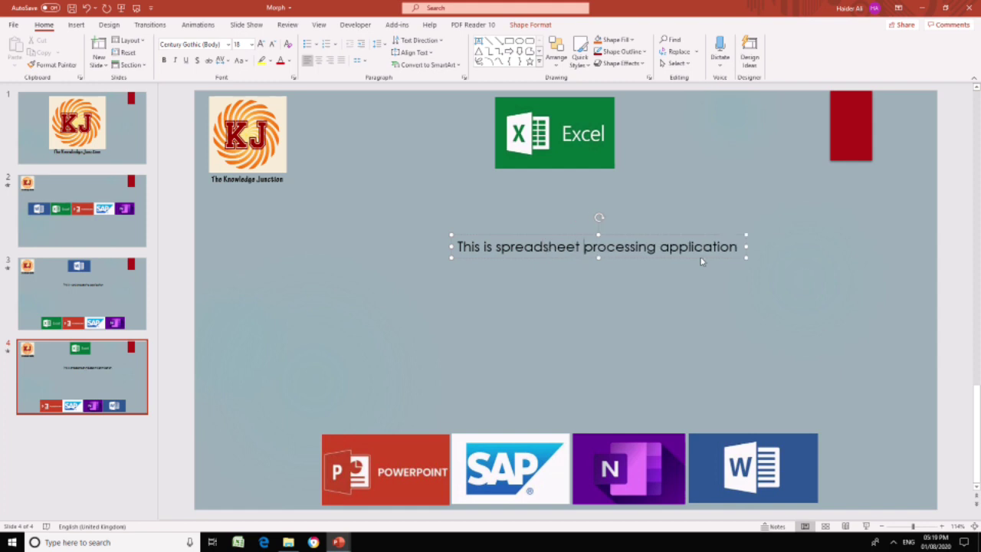
- Apply the Morph transition to slide 4 and duplicate that slide as slide 5
{"action": "left_click", "coordinate": [86, 386]}
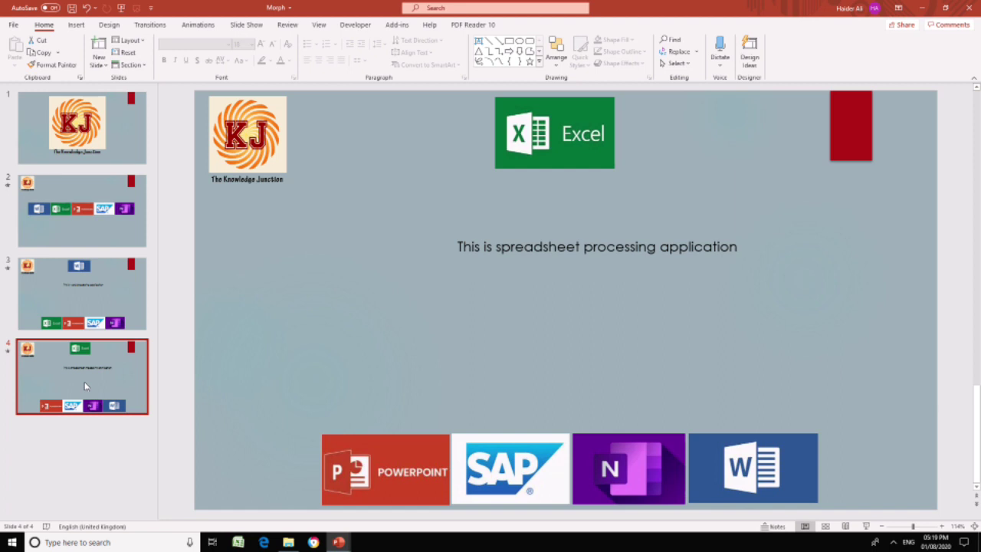
{"action": "right_click", "coordinate": [86, 386]}
{"action": "left_click", "coordinate": [213, 268]}
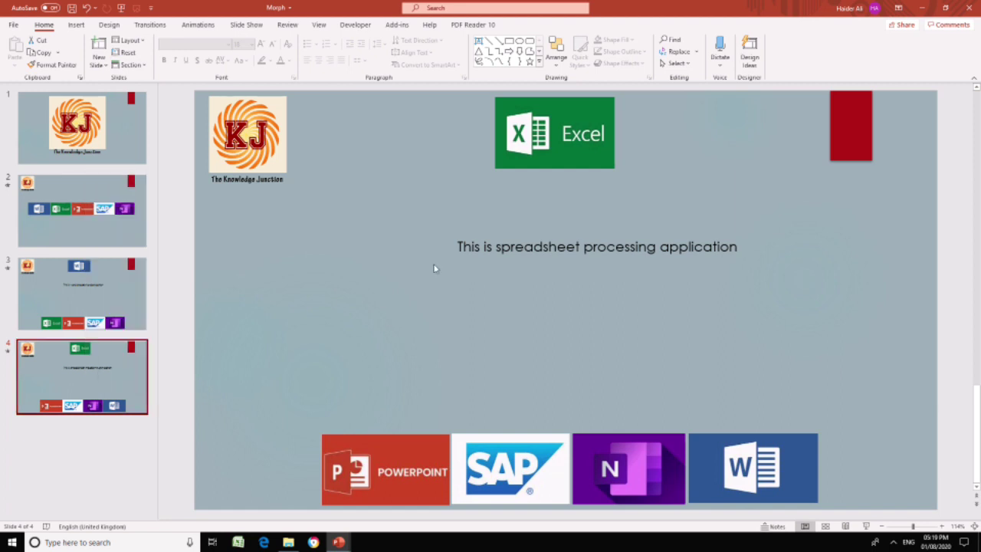
{"action": "left_click", "coordinate": [137, 25]}
{"action": "left_click", "coordinate": [104, 59]}
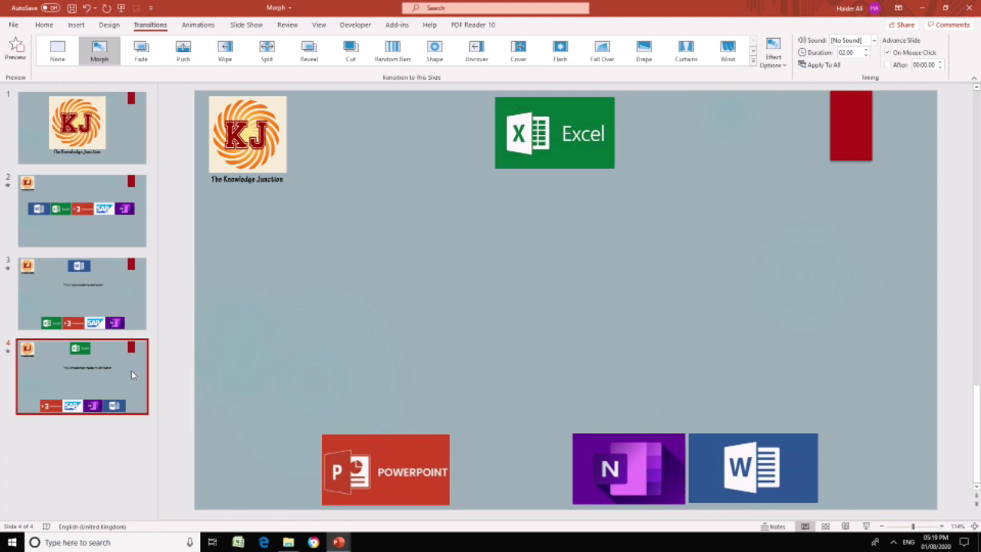
{"action": "right_click", "coordinate": [131, 374]}
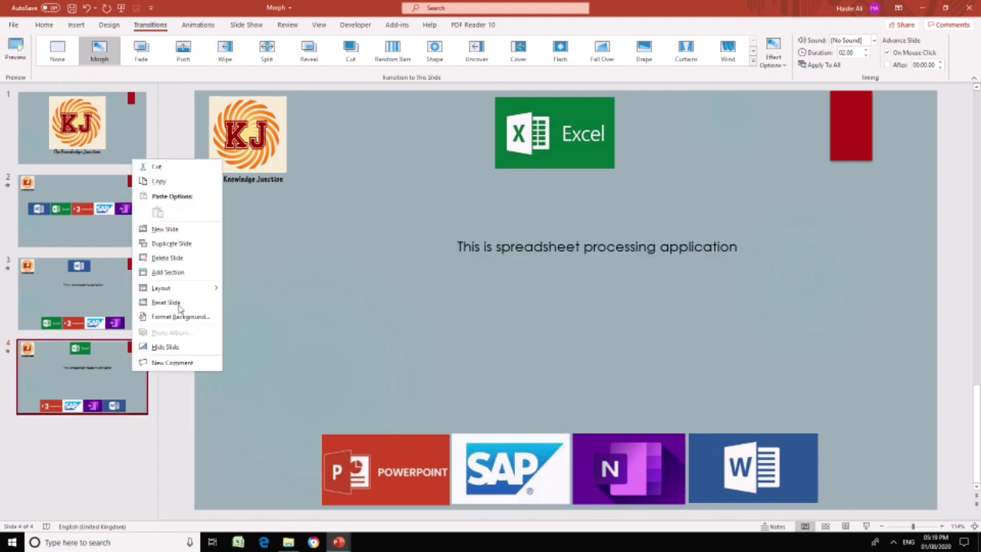
{"action": "left_click", "coordinate": [183, 243]}
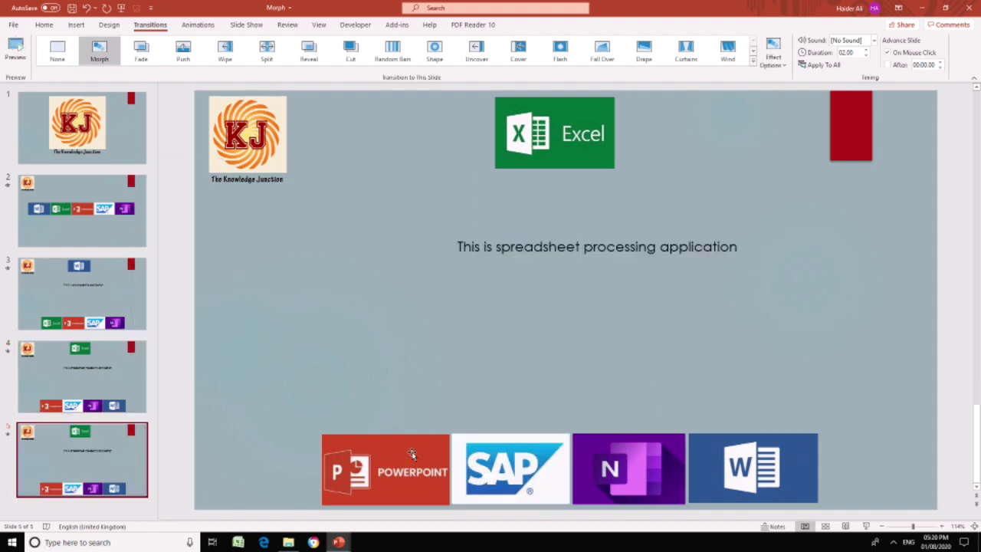
- Shift the PowerPoint, SAP, OneNote and Word pictures on slide 5 together to the slide's bottom-left corner
{"action": "left_click", "coordinate": [402, 468]}
{"action": "left_click", "coordinate": [532, 465], "text": "shift"}
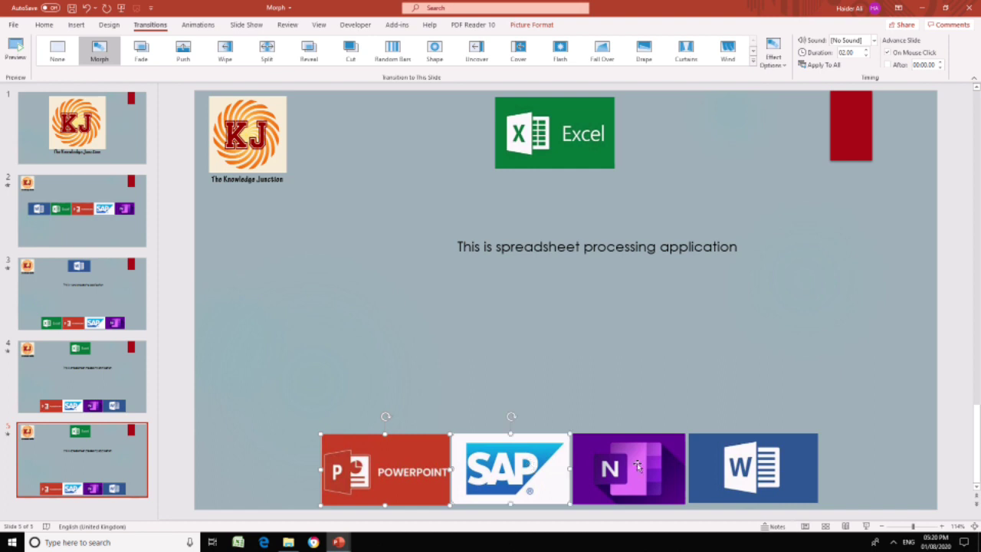
{"action": "left_click", "coordinate": [628, 467], "text": "shift"}
{"action": "left_click", "coordinate": [735, 467], "text": "shift"}
{"action": "left_click_drag", "start_coordinate": [737, 467], "coordinate": [600, 467]}
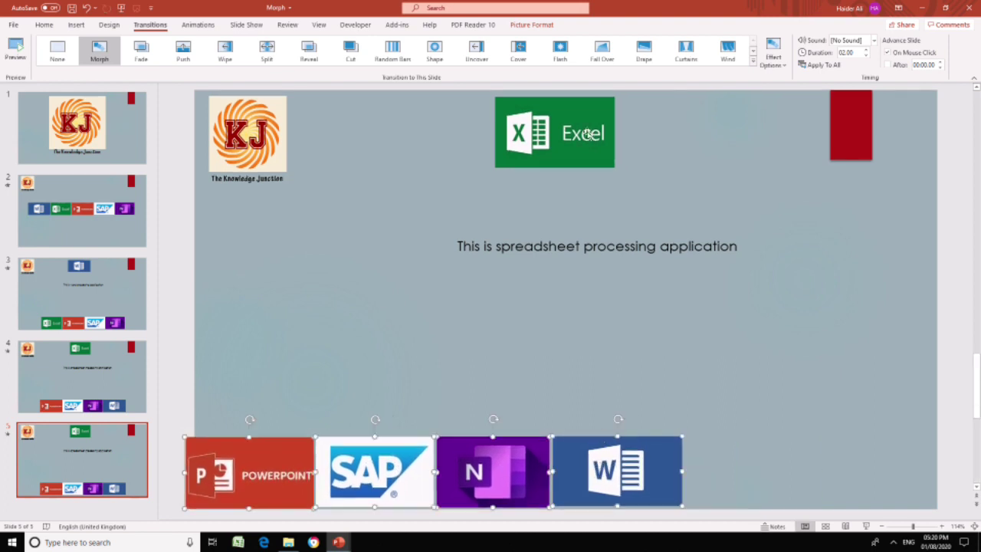
- Move Excel to the right end of slide 5's bottom row and PowerPoint to the slide's top centre
{"action": "left_click", "coordinate": [601, 168]}
{"action": "left_click_drag", "start_coordinate": [601, 168], "coordinate": [761, 461]}
{"action": "left_click_drag", "start_coordinate": [291, 460], "coordinate": [585, 130]}
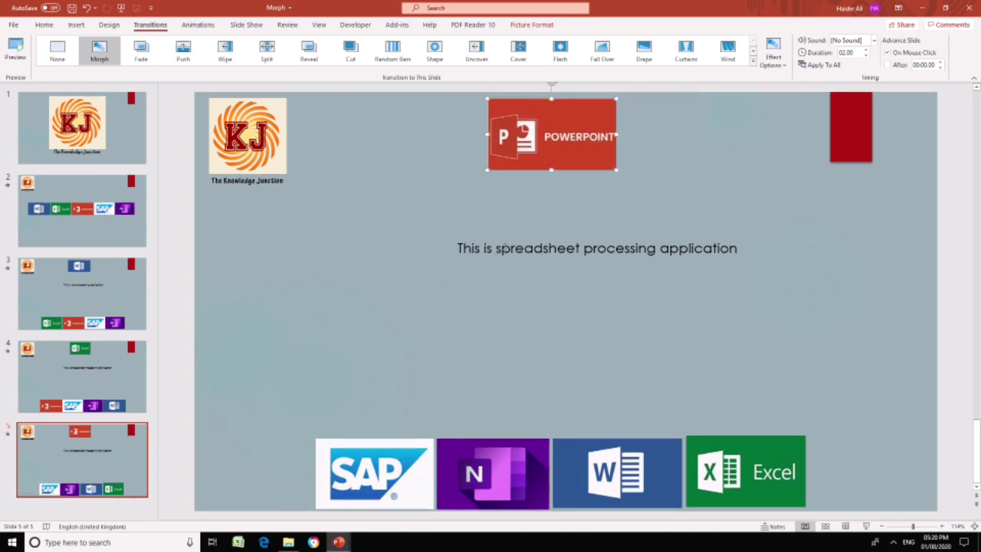
- Replace "spreadsheet processing" with "slide deck building" in slide 5's text so it reads "This is slide deck building application"
{"action": "left_click", "coordinate": [504, 247]}
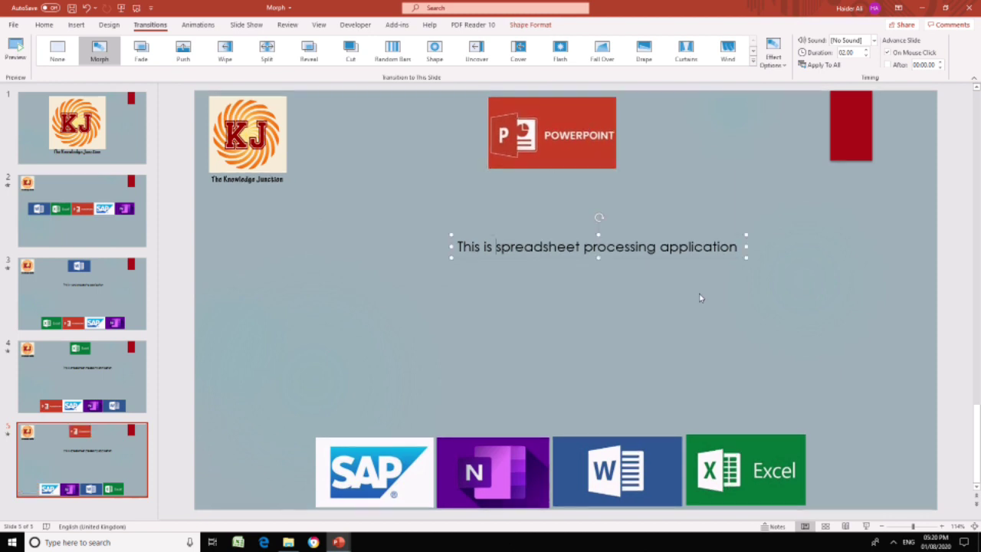
{"action": "type", "text": "slide deck"}
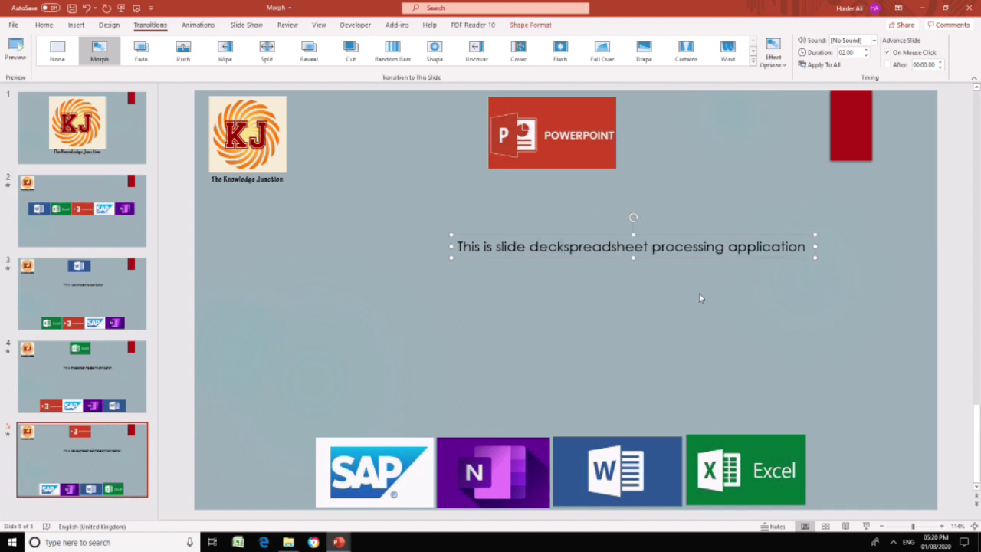
{"action": "type", "text": " building"}
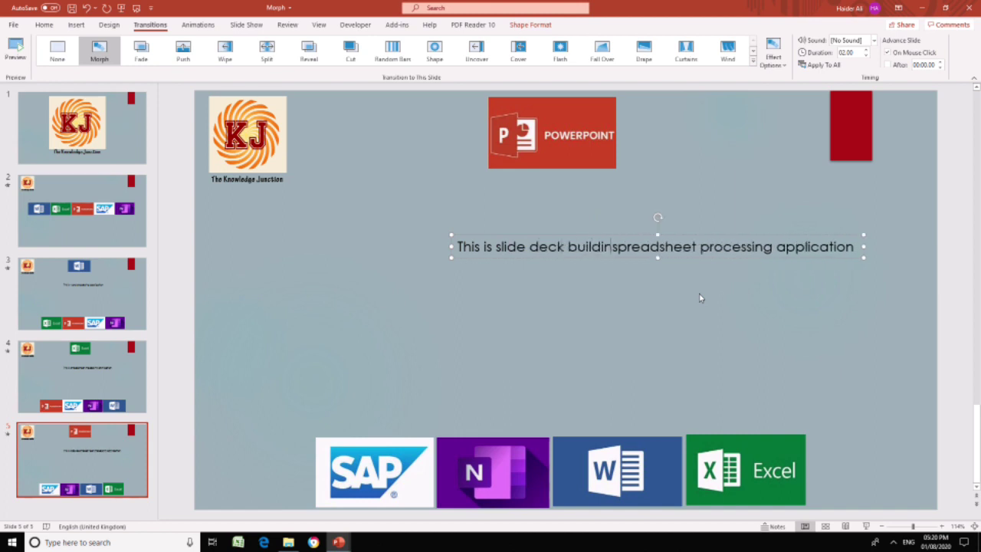
{"action": "key", "text": "Delete"}
{"action": "key", "text": "Delete"}
{"action": "key", "text": "Delete"}
{"action": "key", "text": "Delete"}
{"action": "key", "text": "Delete"}
{"action": "key", "text": "Delete"}
{"action": "key", "text": "Delete"}
{"action": "key", "text": "Delete"}
{"action": "key", "text": "Delete"}
{"action": "key", "text": "Delete"}
{"action": "key", "text": "Delete"}
{"action": "key", "text": "Delete"}
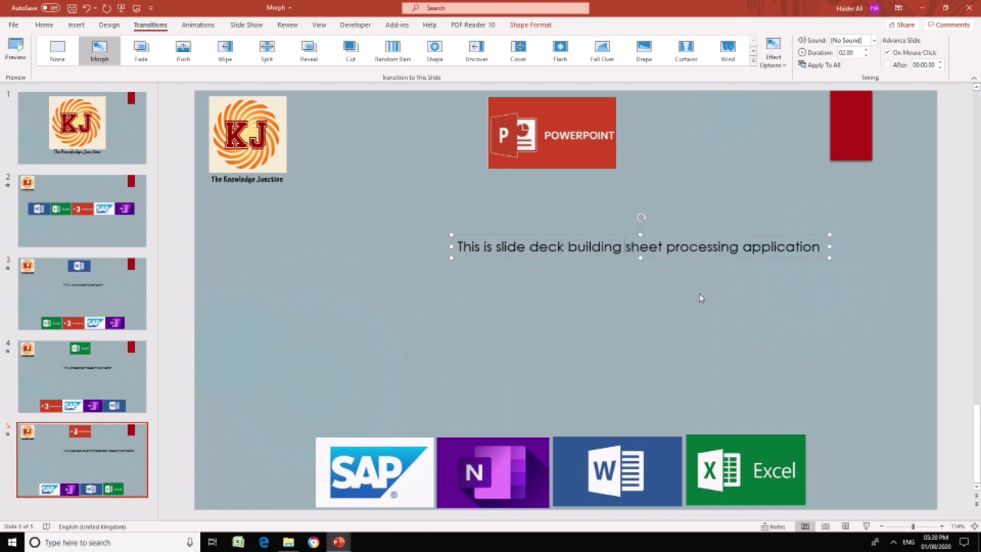
{"action": "key", "text": "Delete"}
{"action": "key", "text": "Delete"}
{"action": "key", "text": "Delete"}
{"action": "key", "text": "Delete"}
{"action": "key", "text": "Delete"}
{"action": "key", "text": "Delete"}
{"action": "key", "text": "Delete"}
{"action": "key", "text": "Delete"}
{"action": "key", "text": "Delete"}
{"action": "key", "text": "Delete"}
{"action": "key", "text": "Delete"}
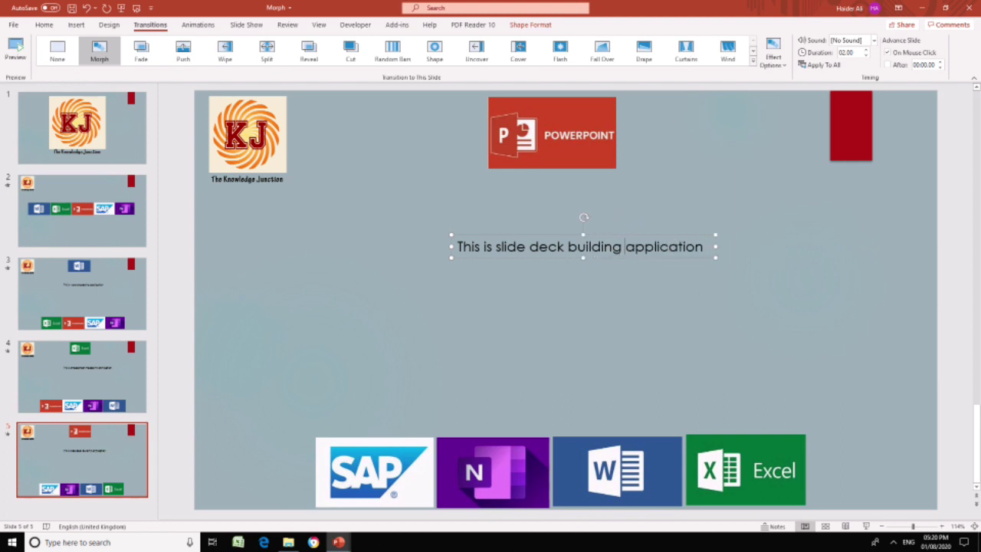
{"action": "left_click", "coordinate": [668, 298]}
- Apply the Morph transition to slide 5 and return from the slide show to editing
{"action": "left_click", "coordinate": [98, 54]}
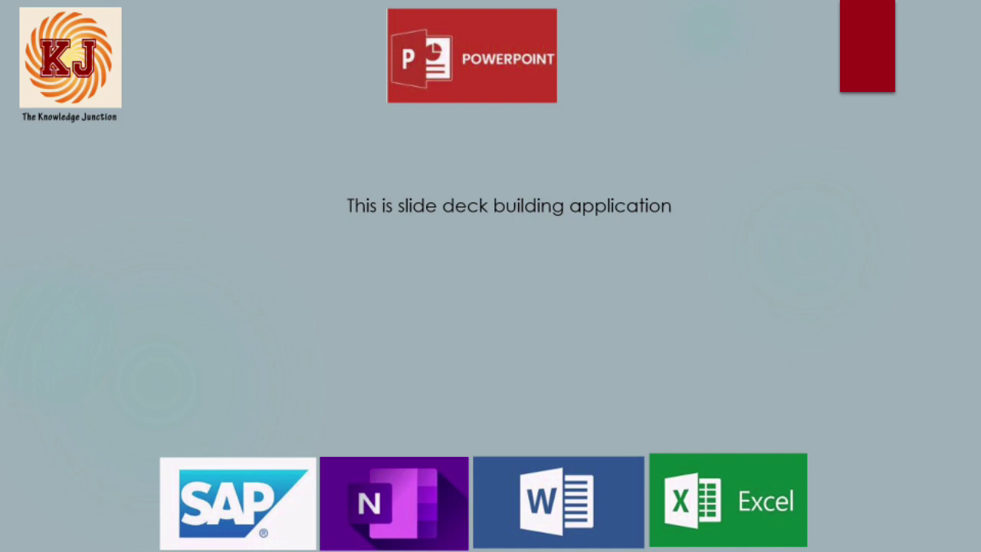
{"action": "key", "text": "Escape"}
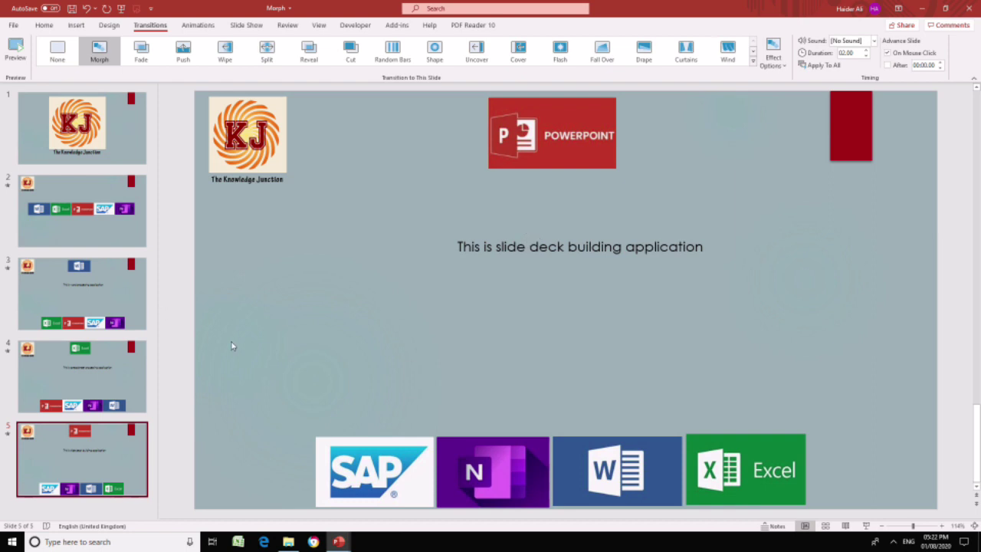
- Display the commands for inserting objects and Zoom links into the presentation
{"action": "left_click", "coordinate": [76, 24]}
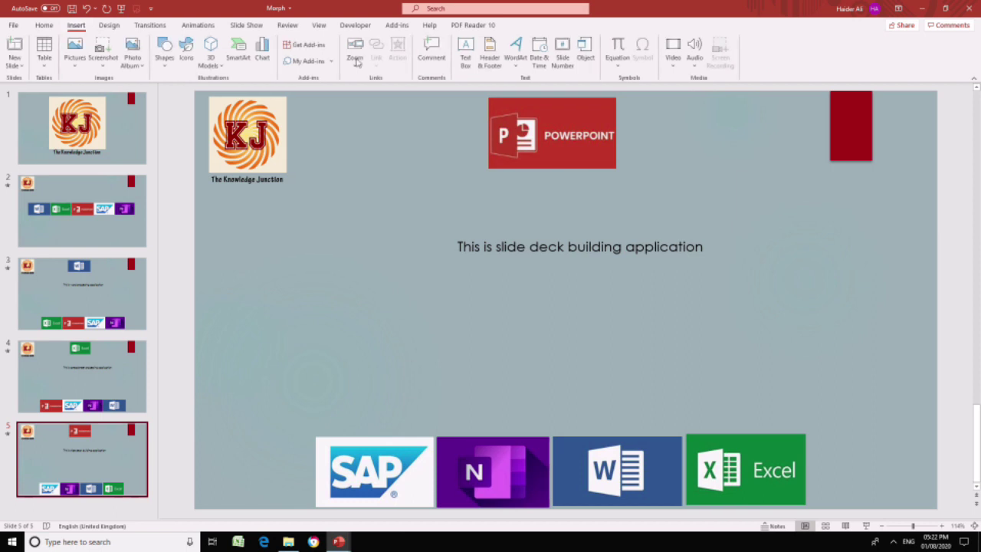